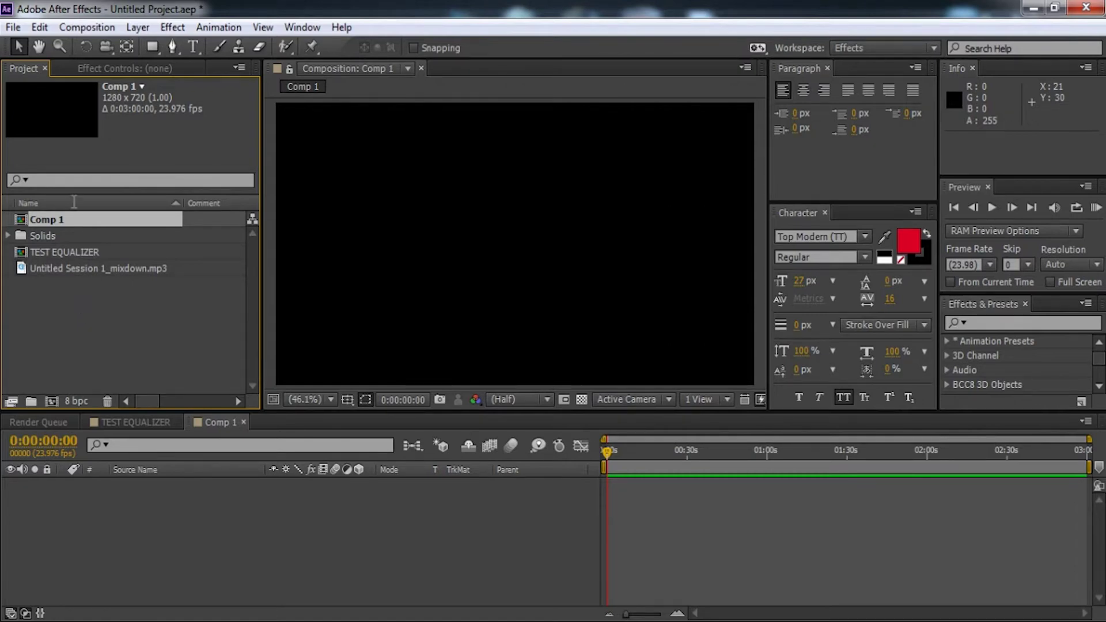
# Create a new 1280 x 720 composition at 23.976 fps with a duration of 0:03:00:00, keeping the custom preset
pyautogui.click(78, 26)
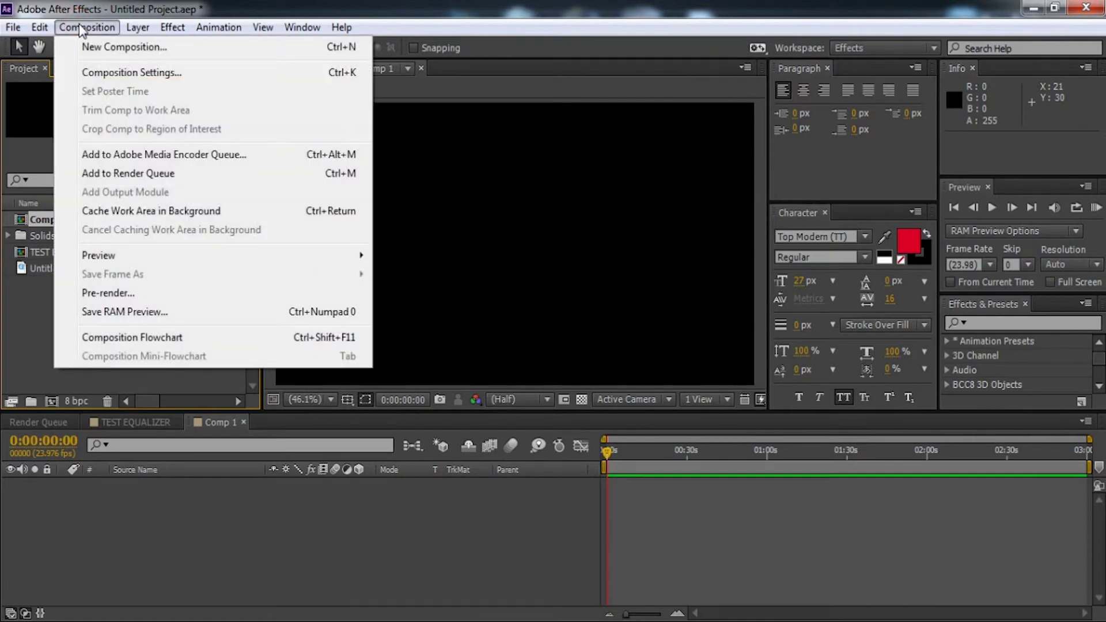
pyautogui.click(94, 52)
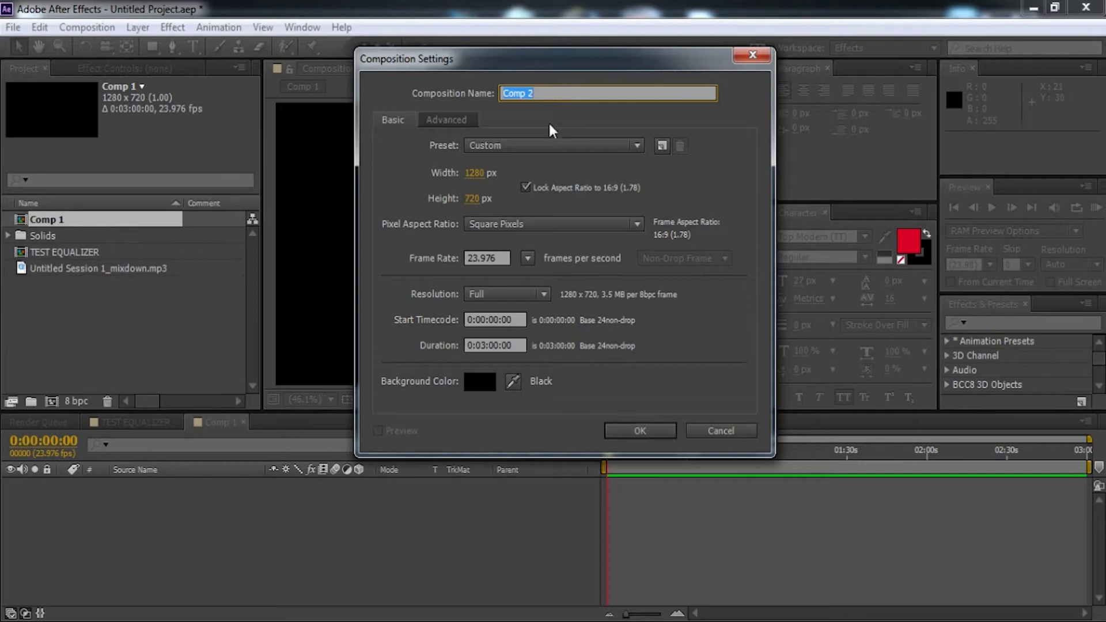
pyautogui.moveTo(552, 94); pyautogui.dragTo(514, 104)
pyautogui.click(507, 146)
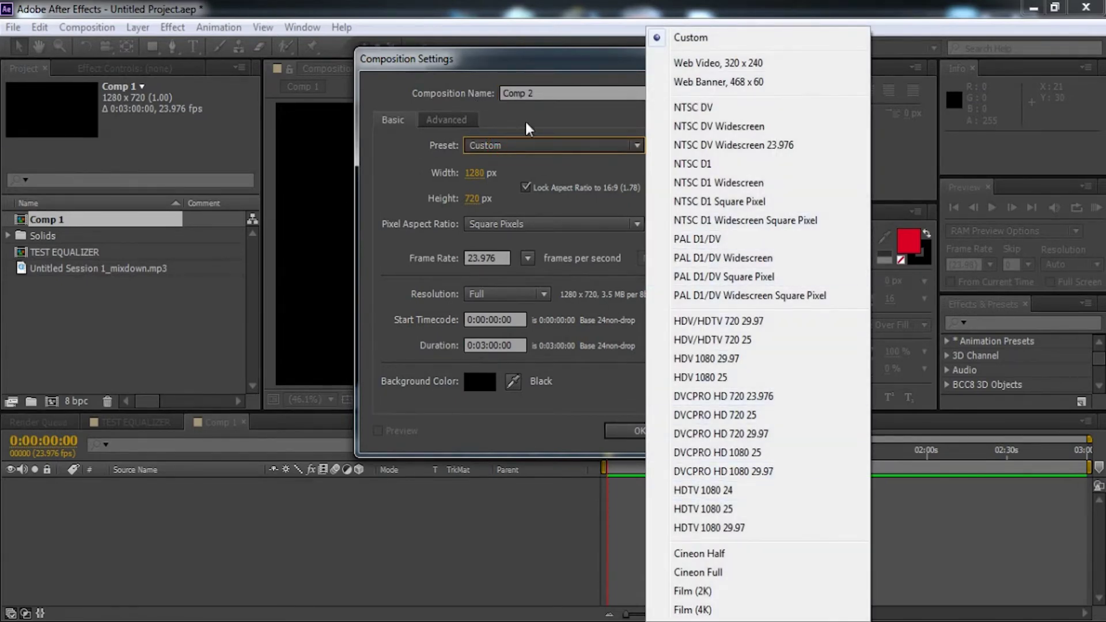
pyautogui.click(508, 144)
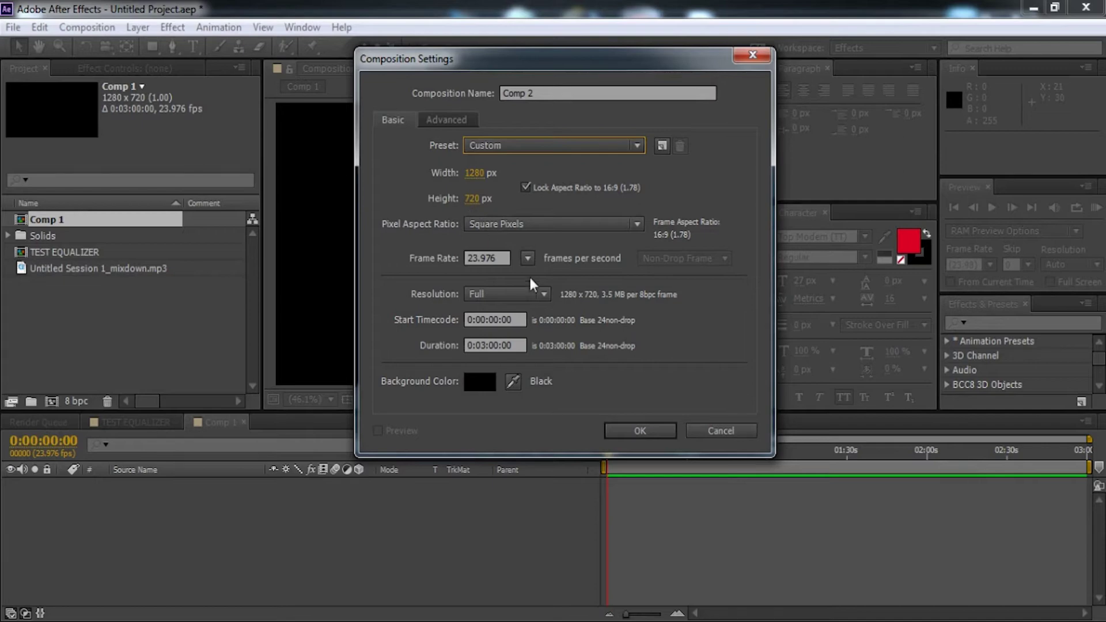
pyautogui.click(641, 430)
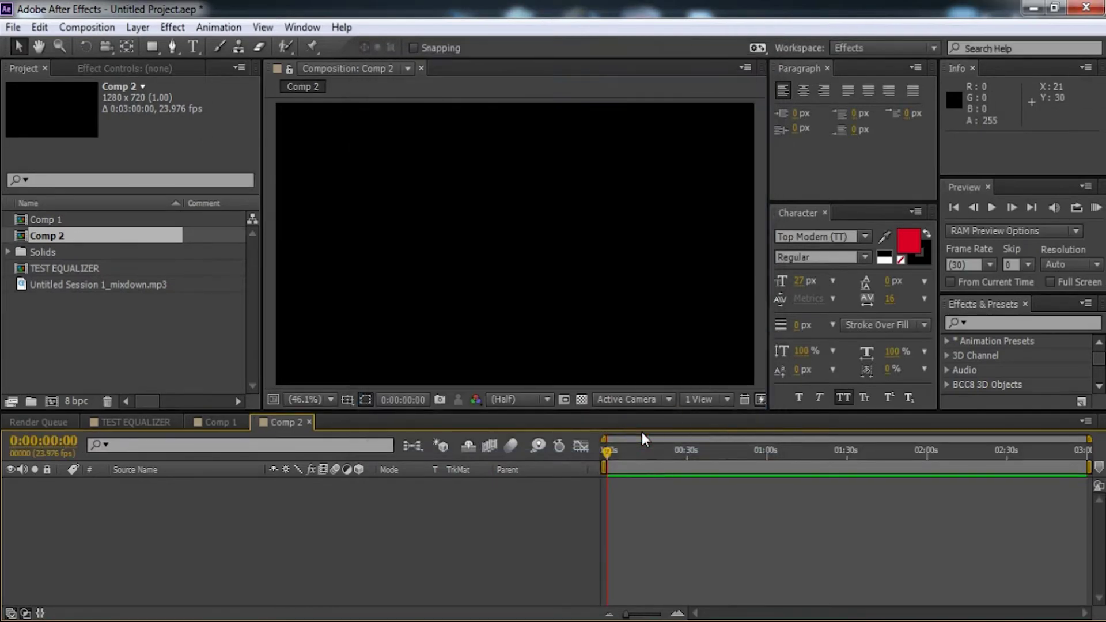
# Add a black 1280 x 720 solid layer to the new composition
pyautogui.rightClick(205, 559)
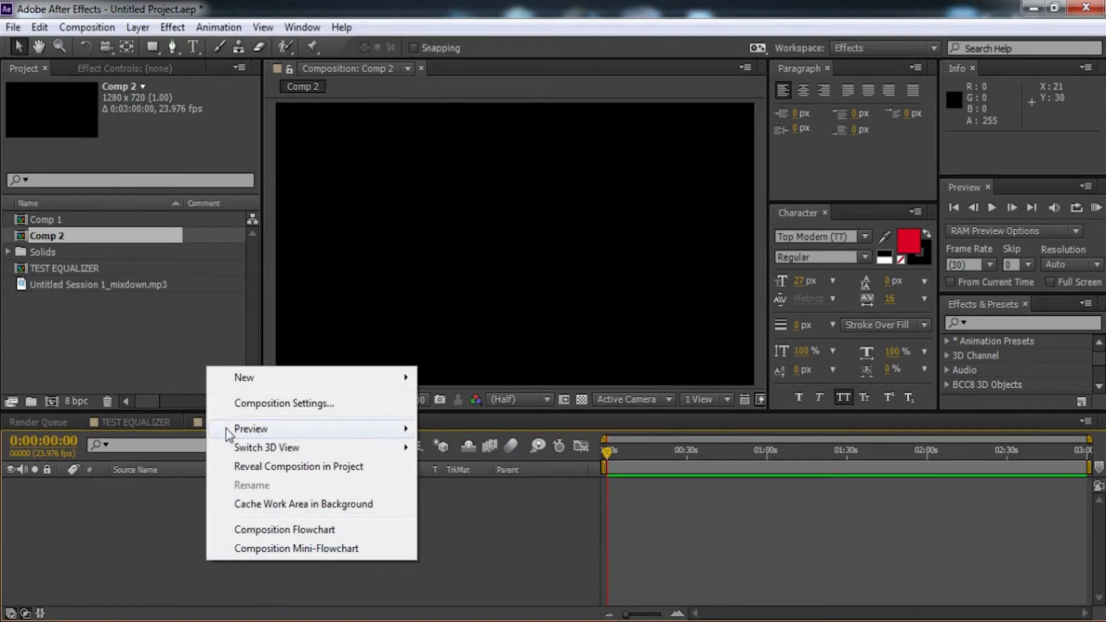
pyautogui.moveTo(246, 377)
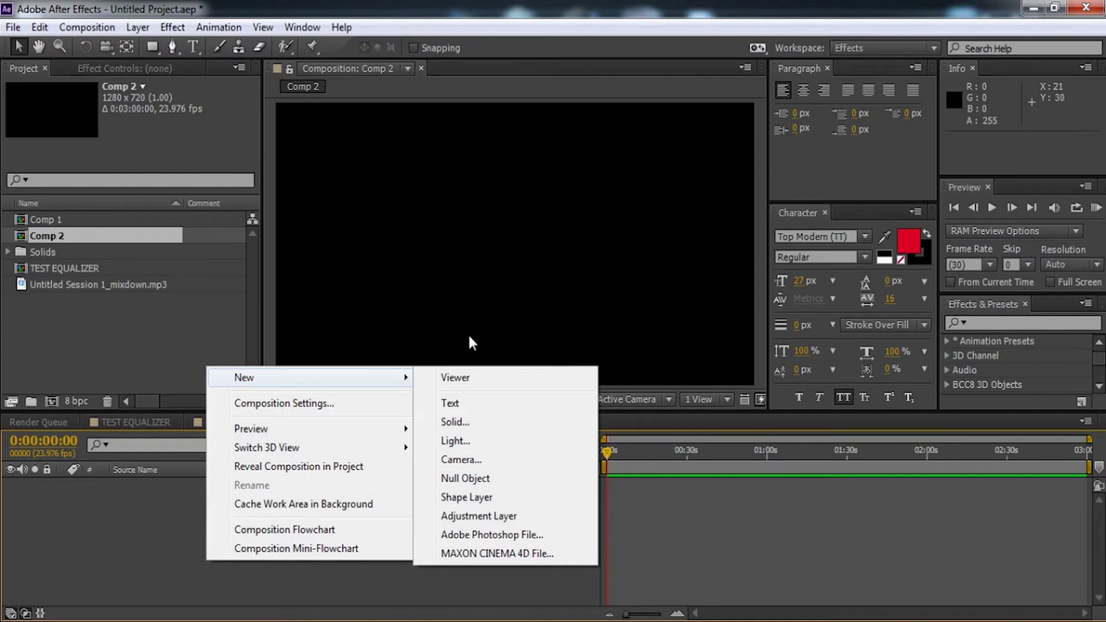
pyautogui.click(461, 420)
pyautogui.click(608, 396)
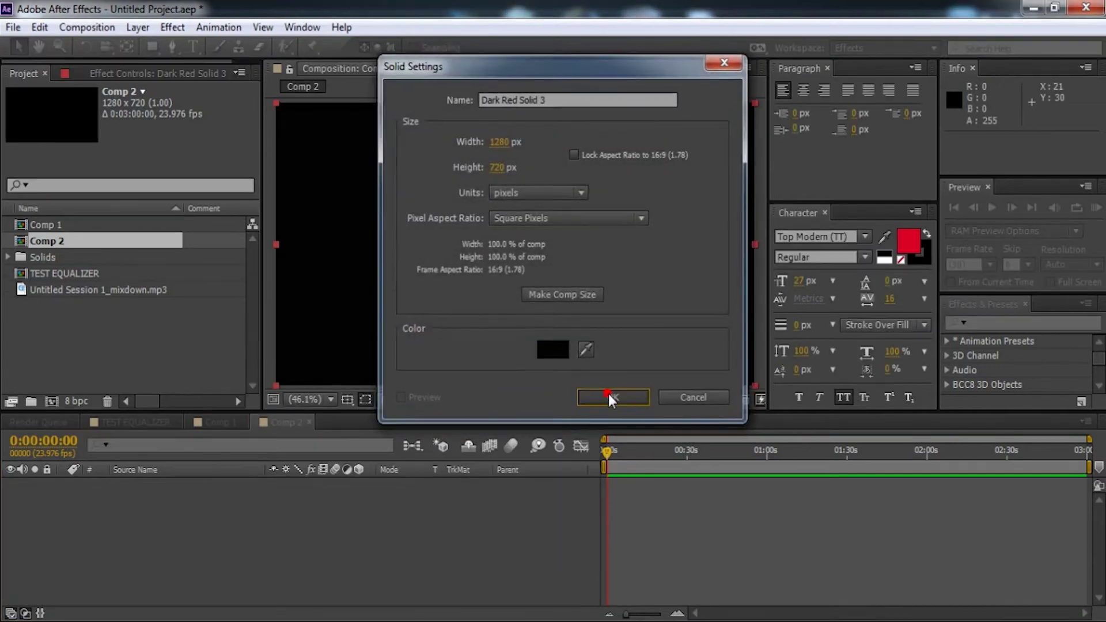
# Apply the Video Copilot Optical Flares effect to the solid layer
pyautogui.rightClick(209, 490)
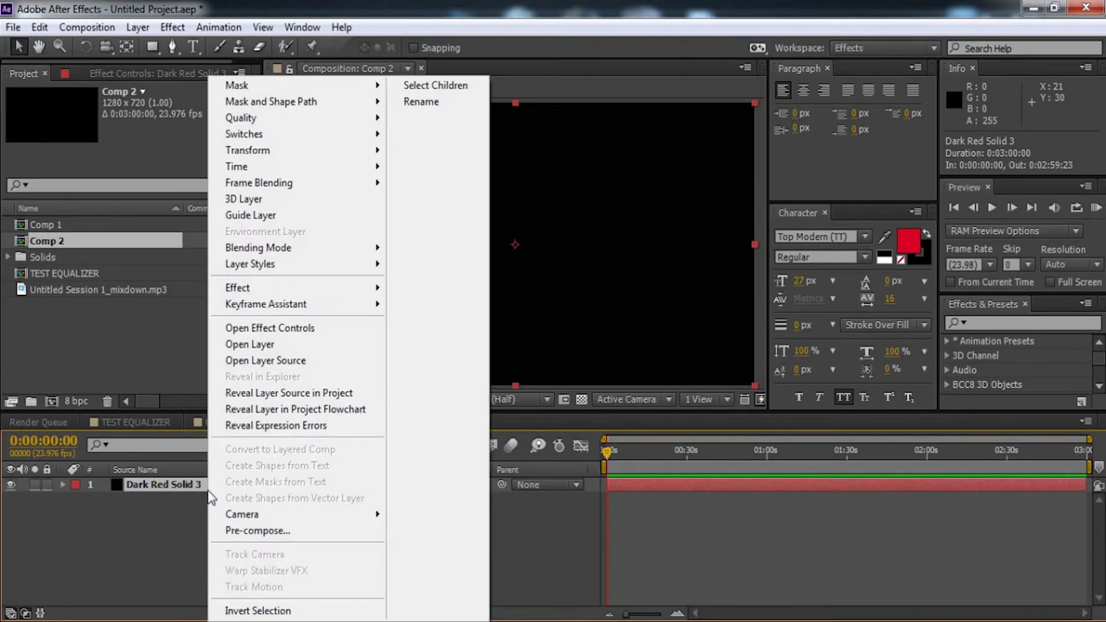
pyautogui.moveTo(264, 288)
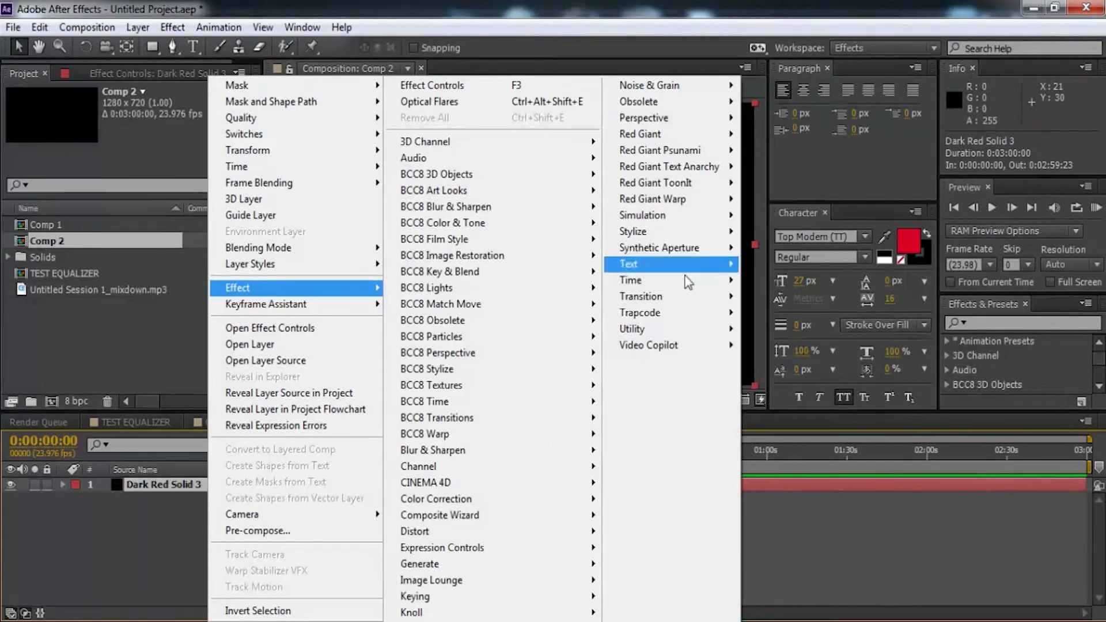
pyautogui.moveTo(628, 349)
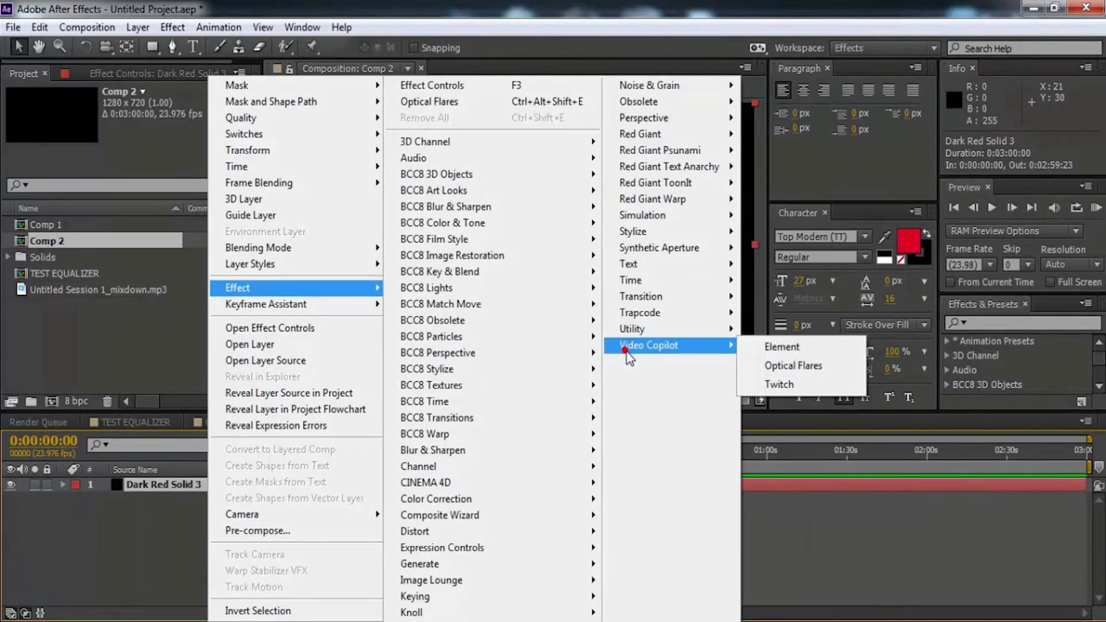
pyautogui.click(805, 364)
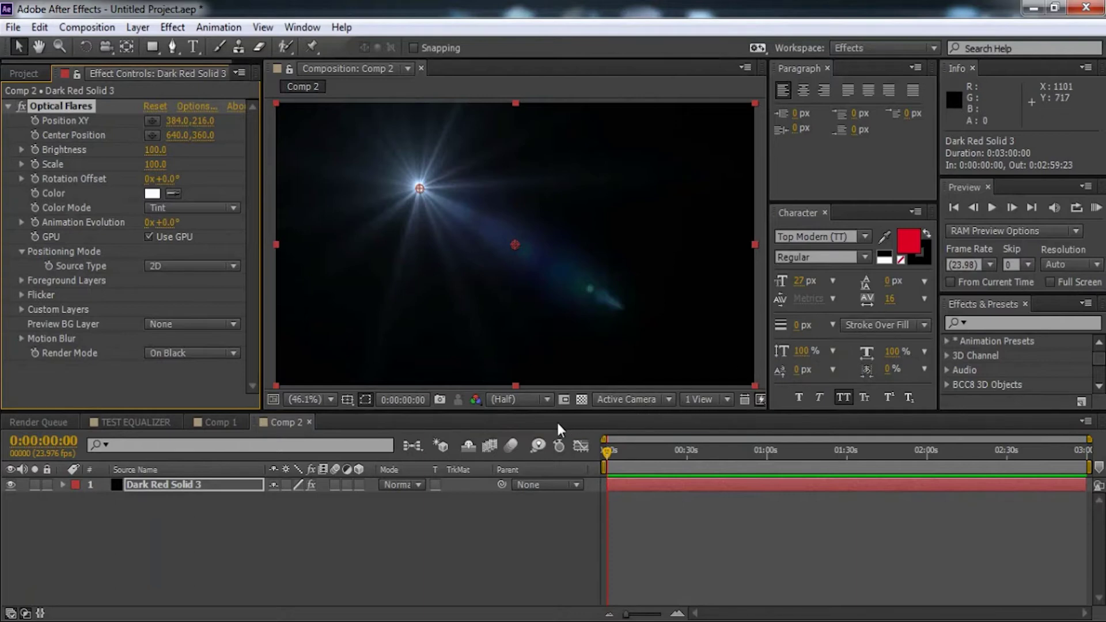
# In the Optical Flares options, load the dark-blue flare preset at the start of the second row in the Light folder
pyautogui.click(195, 106)
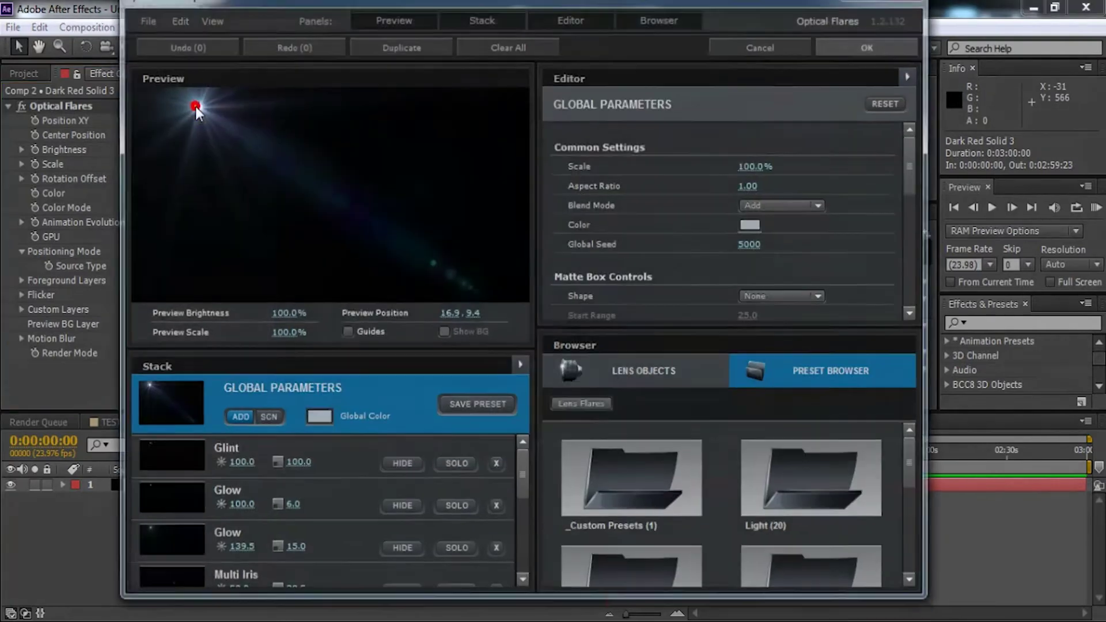
pyautogui.doubleClick(768, 503)
pyautogui.click(777, 499)
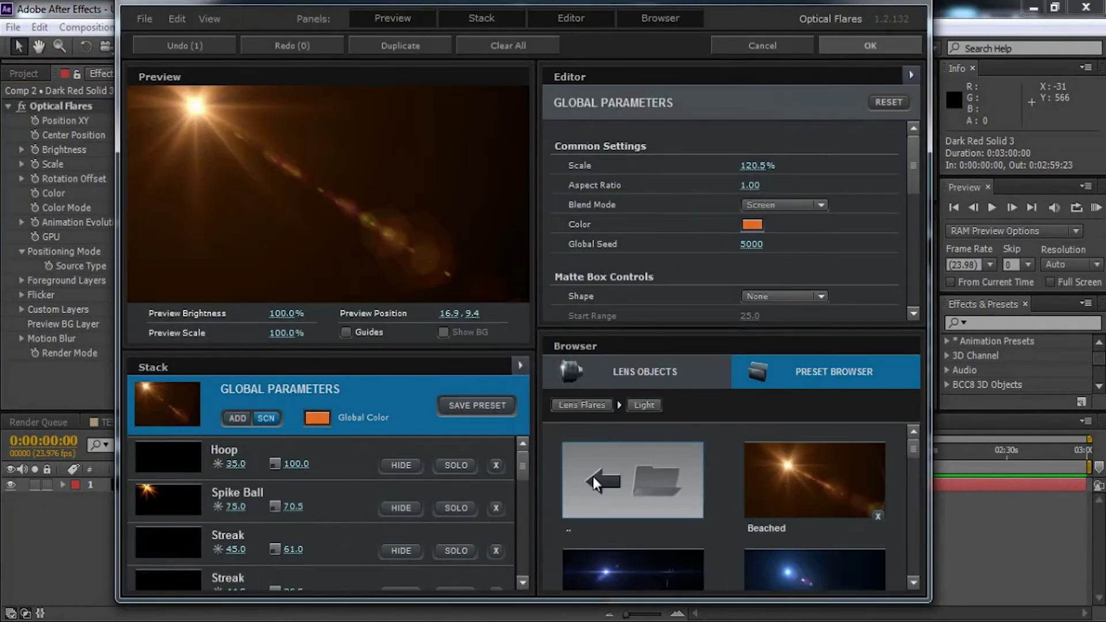
pyautogui.click(631, 556)
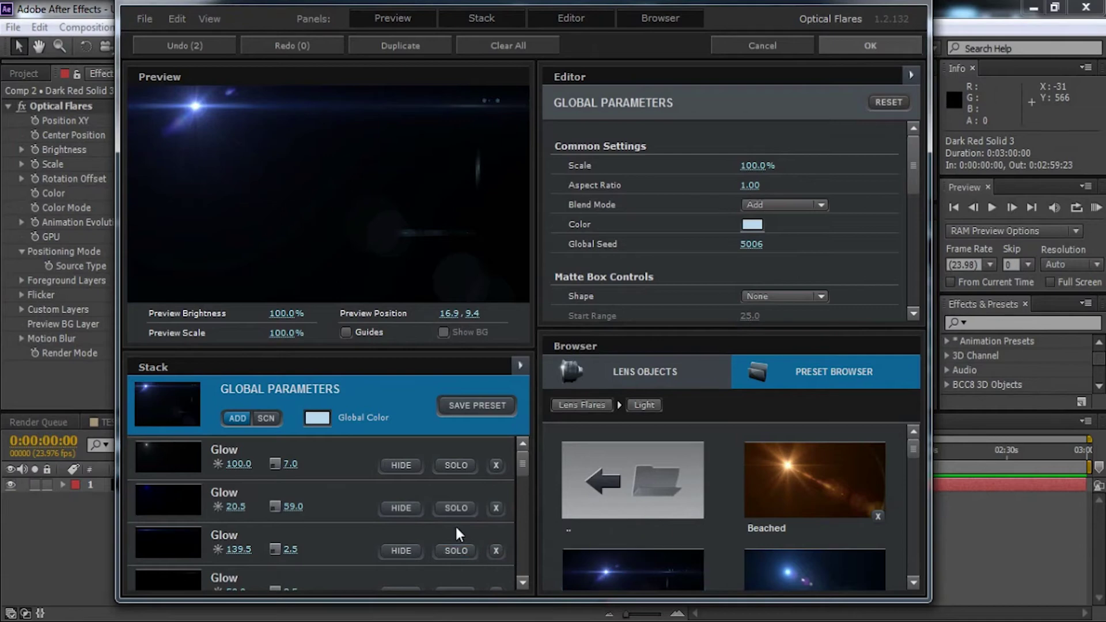
# Solo the third Glow object in the flare stack, the one with brightness 139.5
pyautogui.scroll(-1, 523, 465)
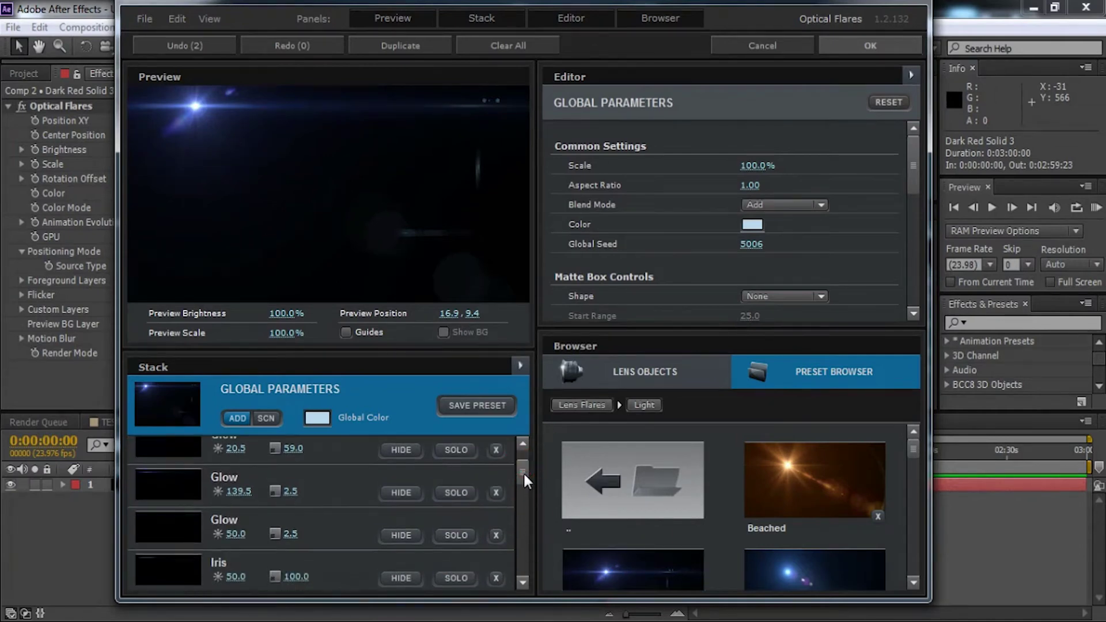
pyautogui.click(166, 489)
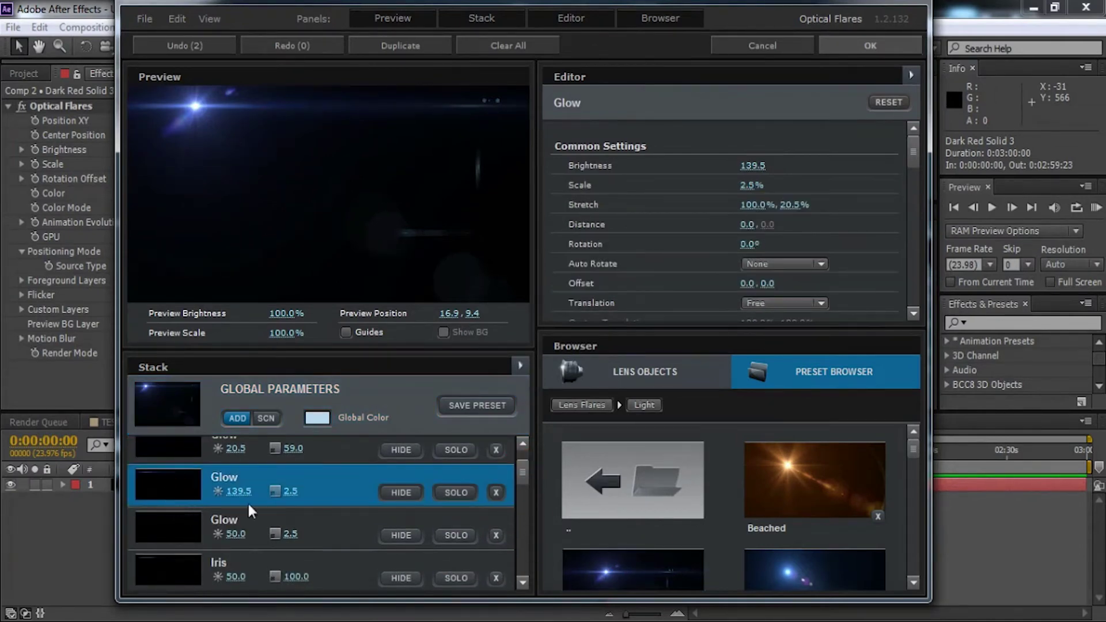
pyautogui.click(457, 492)
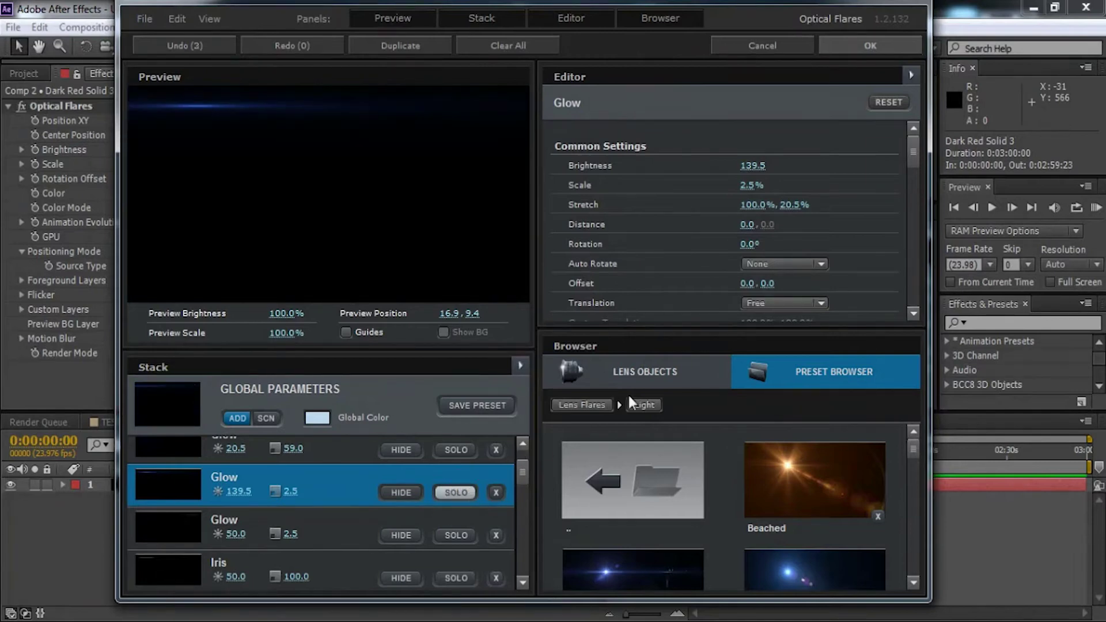
# Set the soloed Glow's brightness to 158 and its distance to 96, and apply the flare to the solid
pyautogui.moveTo(765, 171); pyautogui.dragTo(794, 174)
pyautogui.moveTo(753, 229)
pyautogui.mouseDown()
pyautogui.moveTo(897, 224)
pyautogui.moveTo(907, 232)
pyautogui.mouseUp()
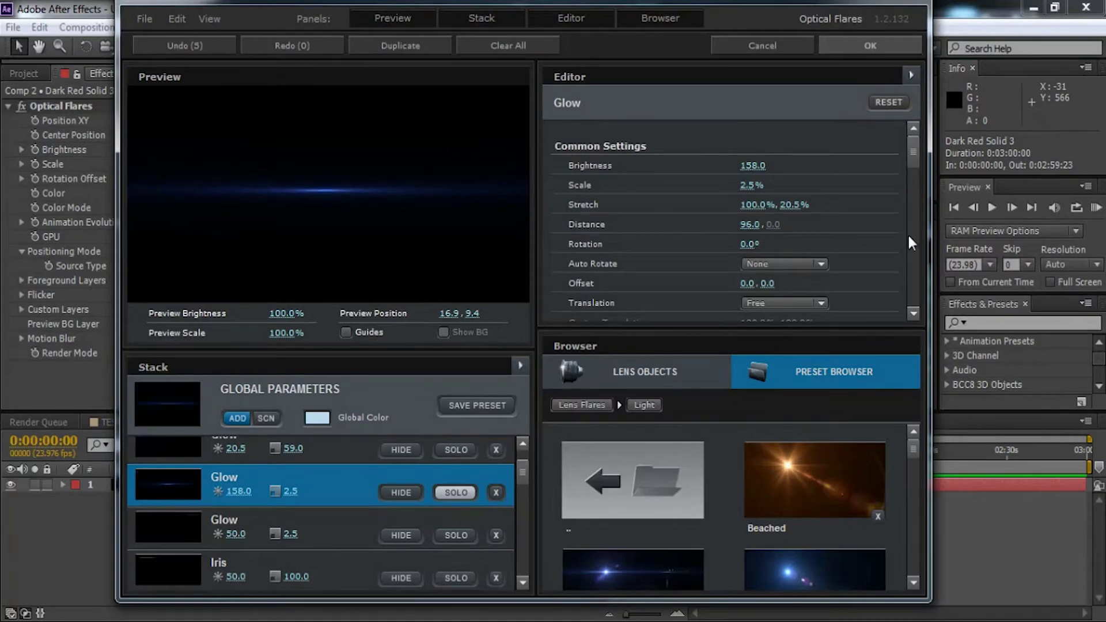
pyautogui.click(897, 47)
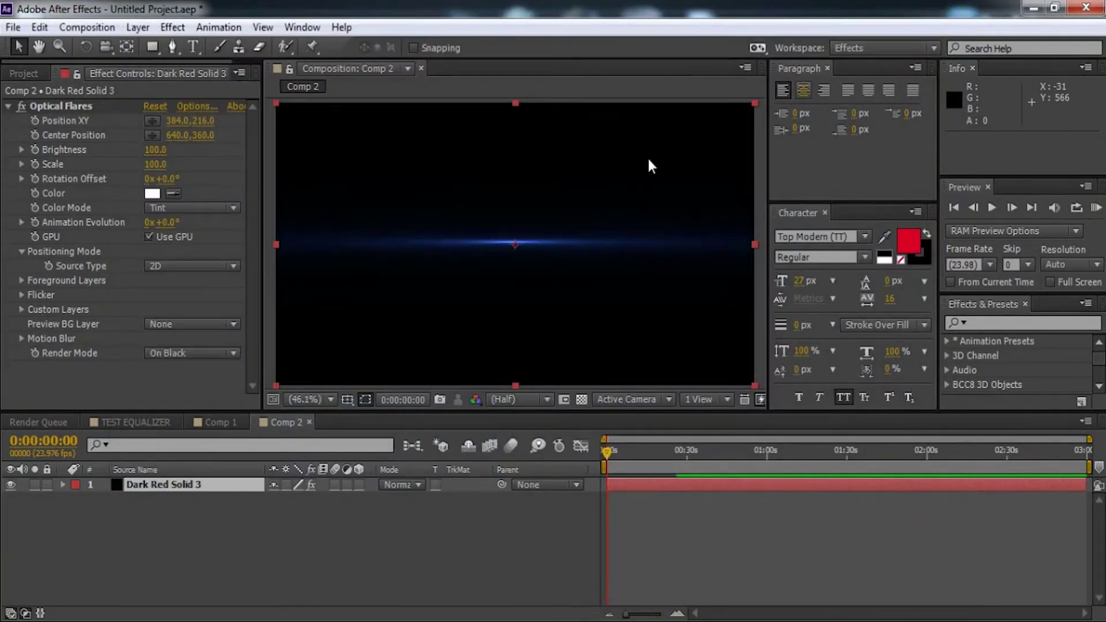
# Add a second black 1280 x 720 solid layer named equalizer
pyautogui.rightClick(145, 530)
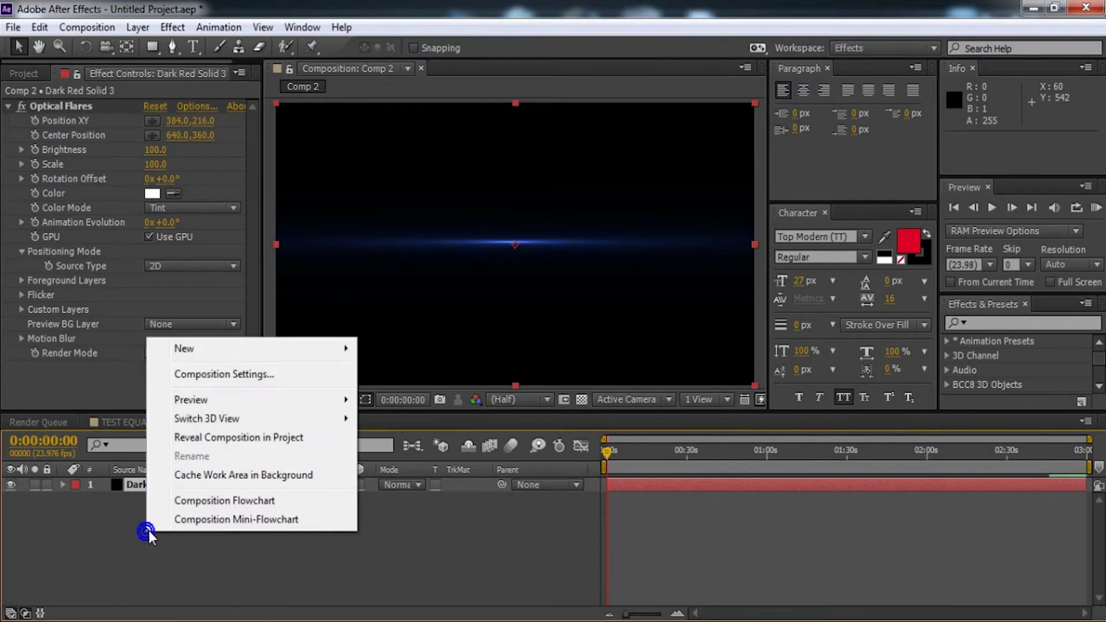
pyautogui.click(183, 348)
pyautogui.click(395, 390)
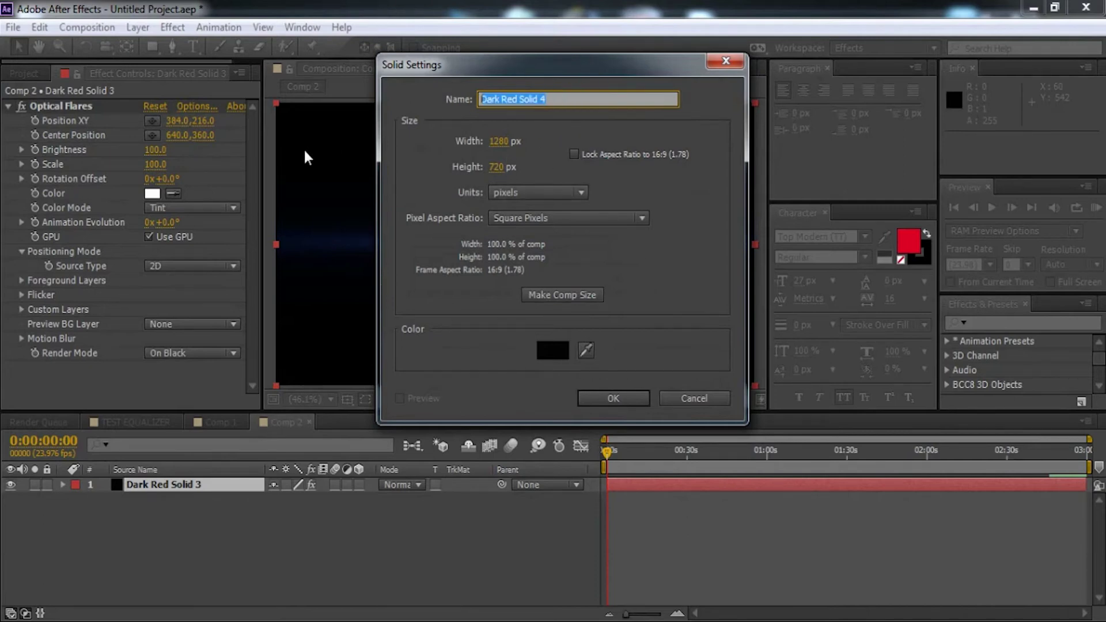
pyautogui.write('equalizer')
pyautogui.click(630, 399)
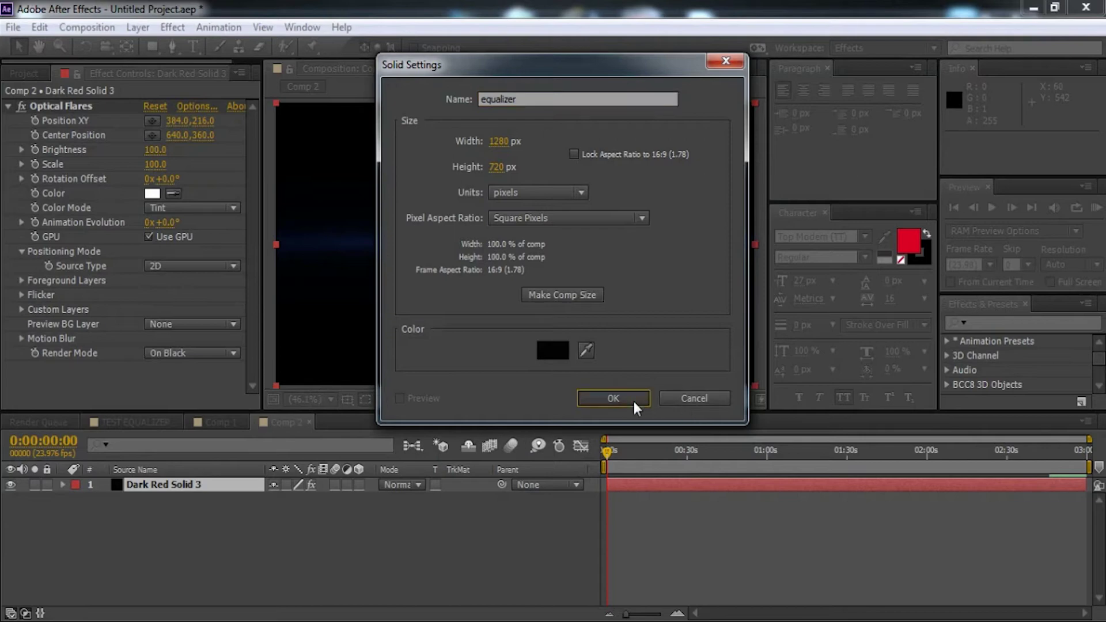
# Apply the Audio Spectrum effect from the Generate category to the equalizer layer
pyautogui.rightClick(179, 484)
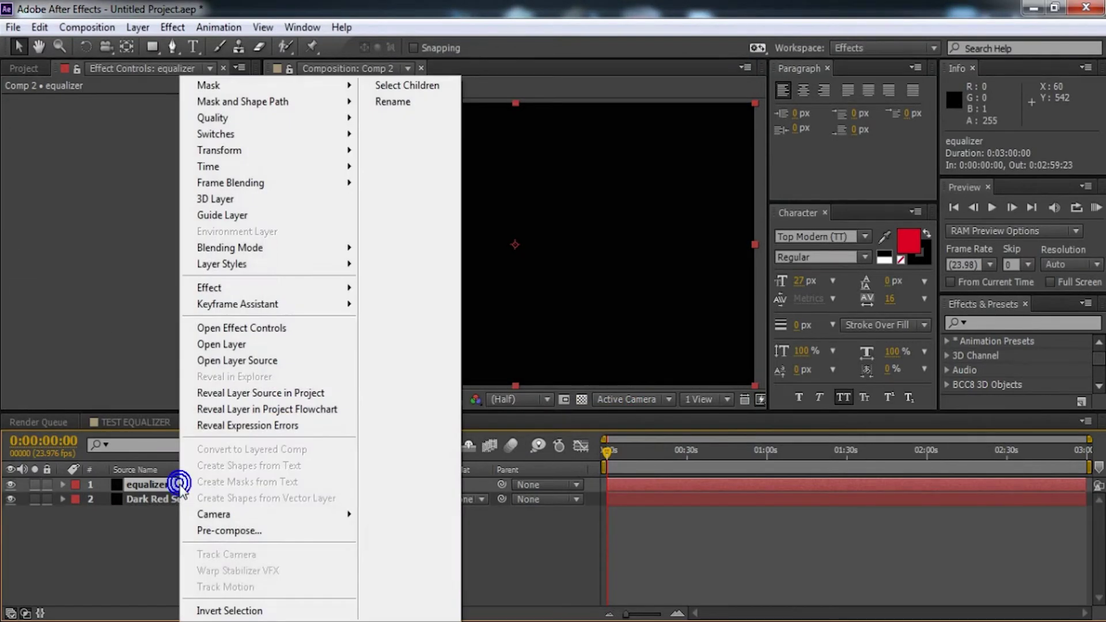
pyautogui.moveTo(210, 290)
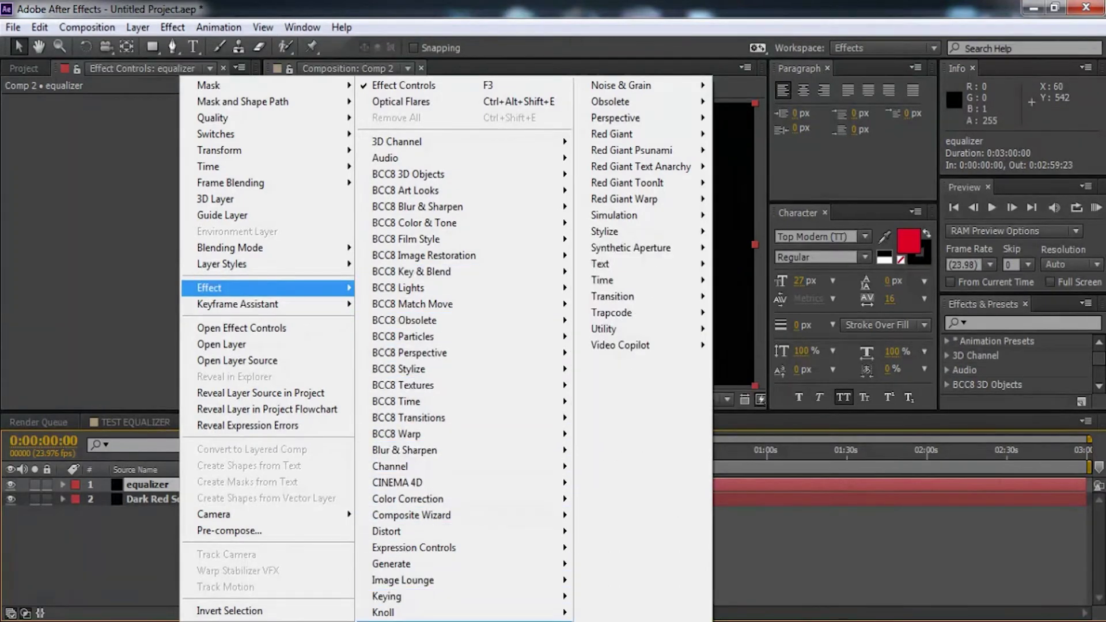
pyautogui.moveTo(408, 565)
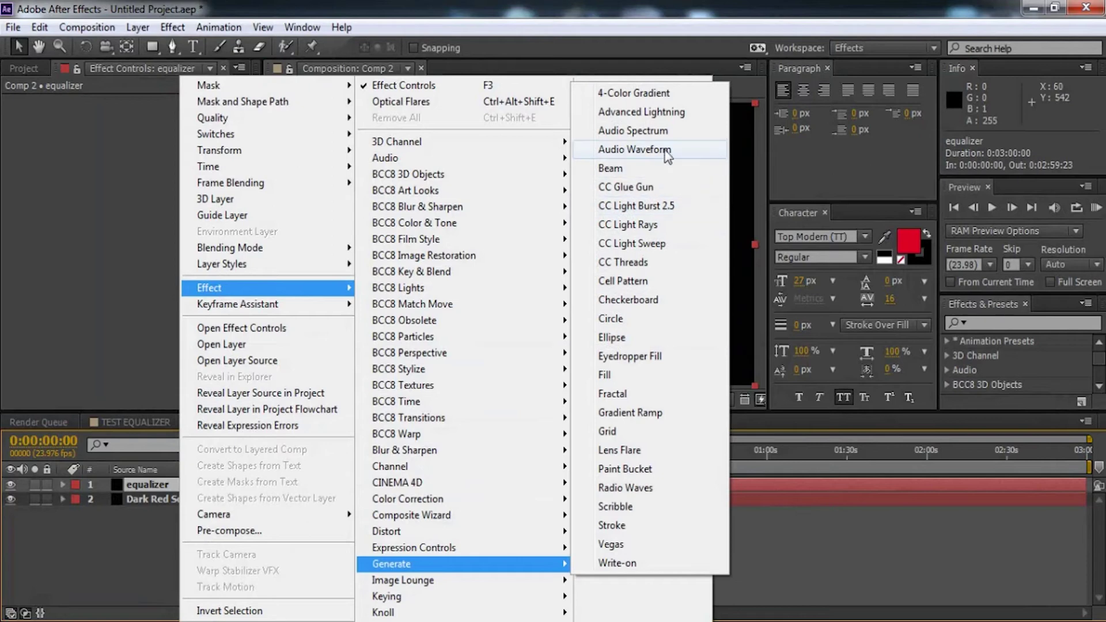
pyautogui.click(651, 132)
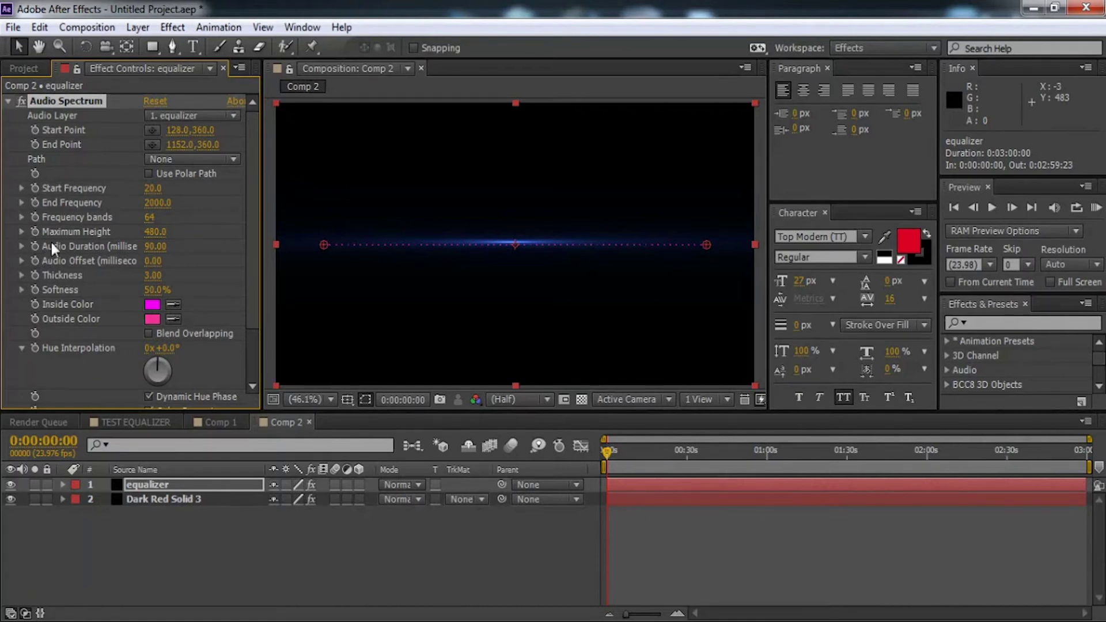
# Stretch the audio spectrum across the frame by setting the start point X to 0 and the end point X to 1280
pyautogui.click(175, 131)
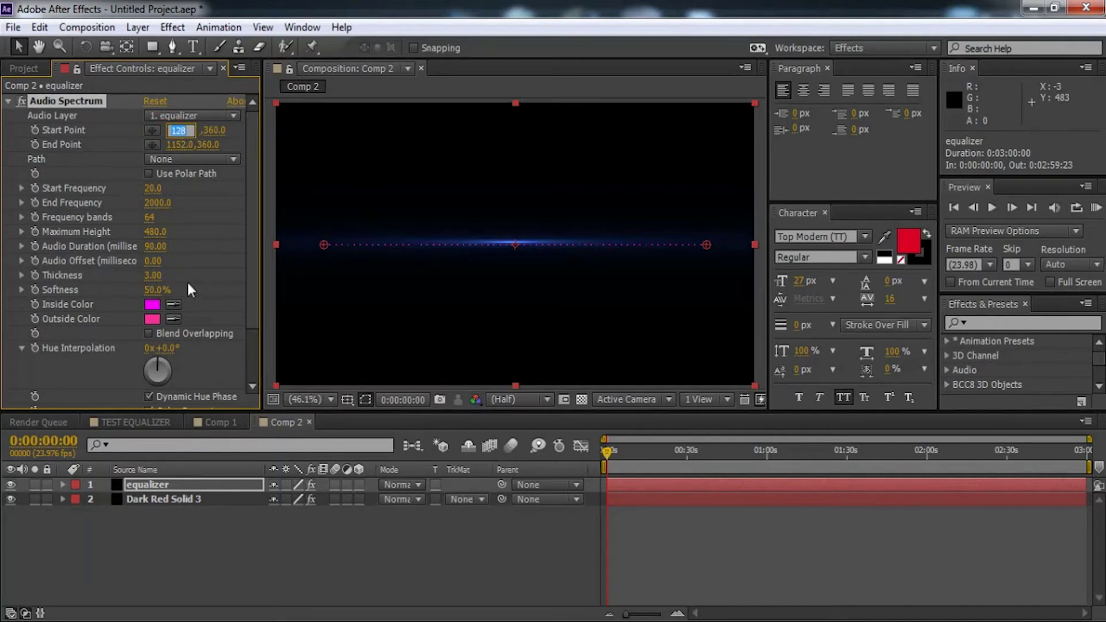
pyautogui.write('00')
pyautogui.press('Return')
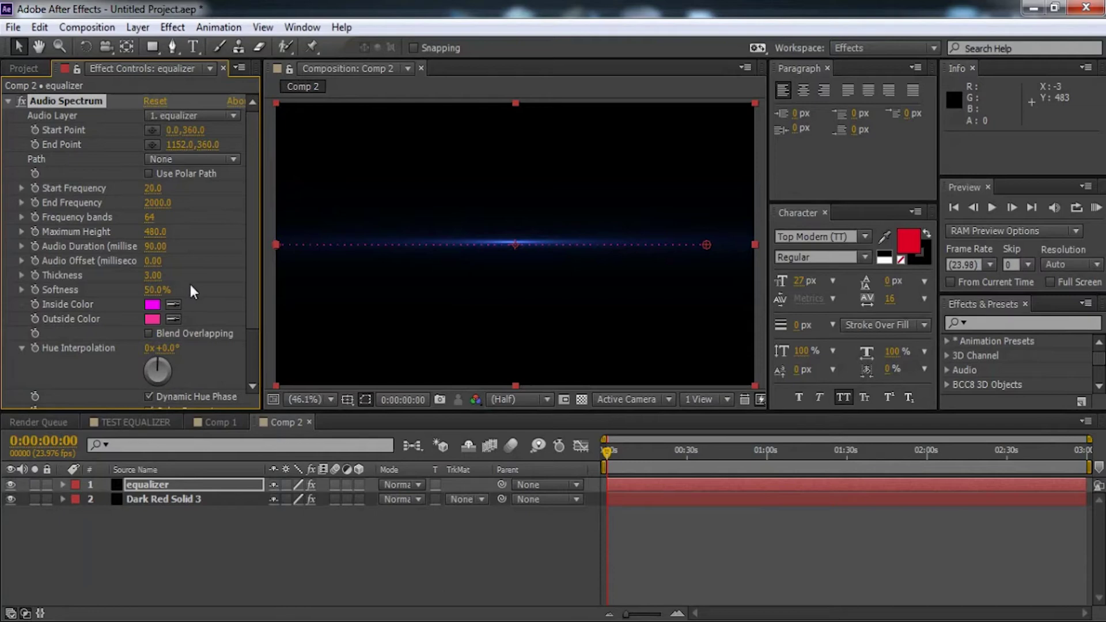
pyautogui.click(186, 151)
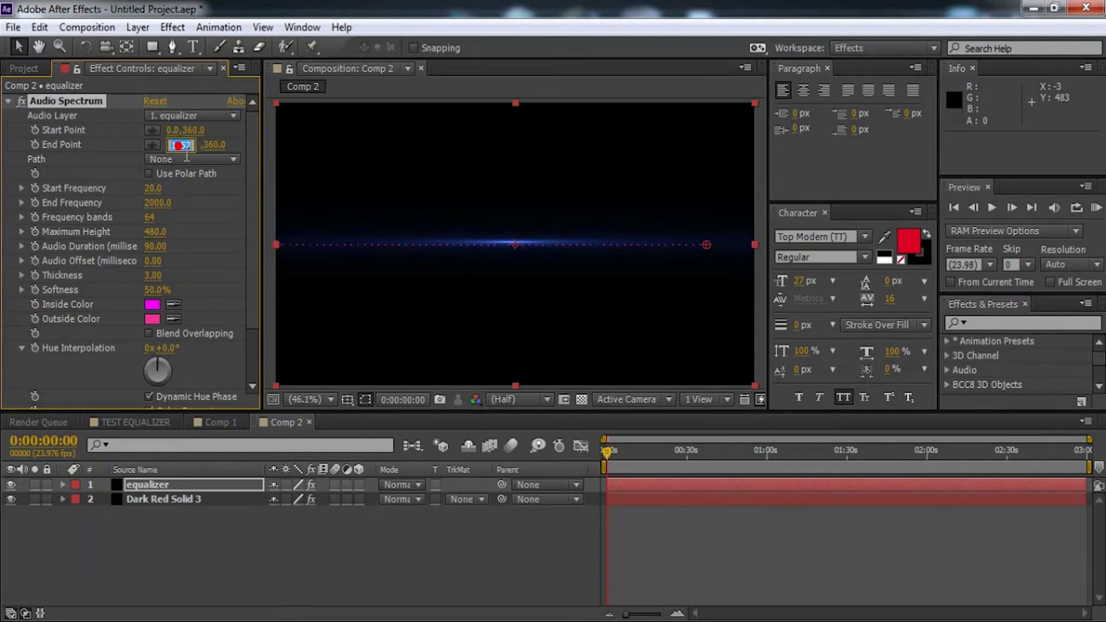
pyautogui.write('1280')
pyautogui.press('Return')
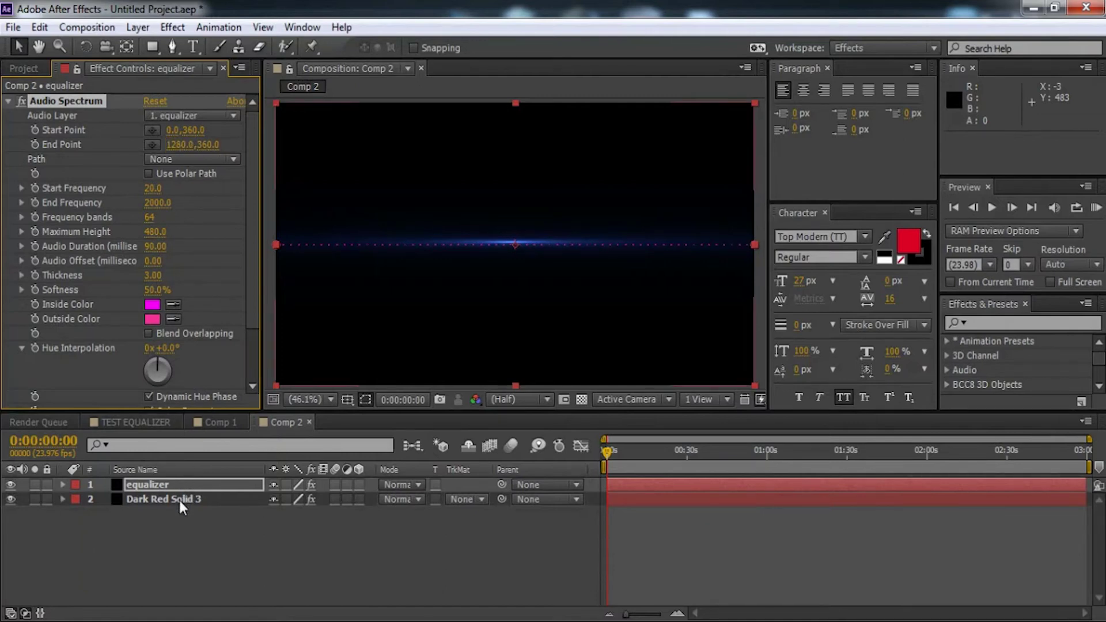
# Change the audio spectrum's inside color to the near-white F3E7F3
pyautogui.click(152, 305)
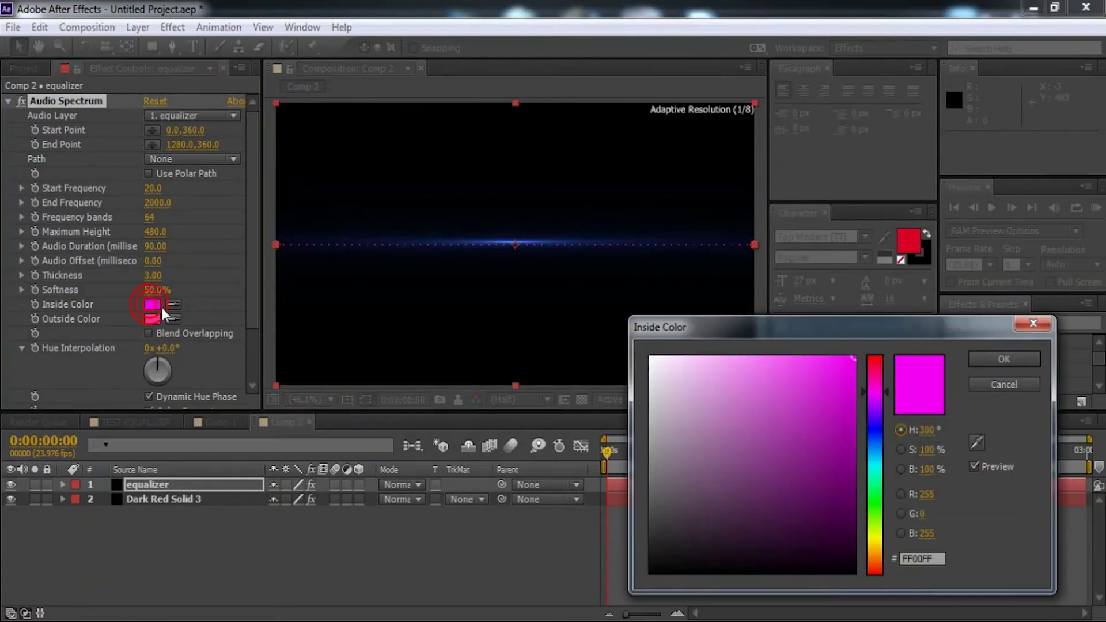
pyautogui.moveTo(707, 389); pyautogui.dragTo(659, 364)
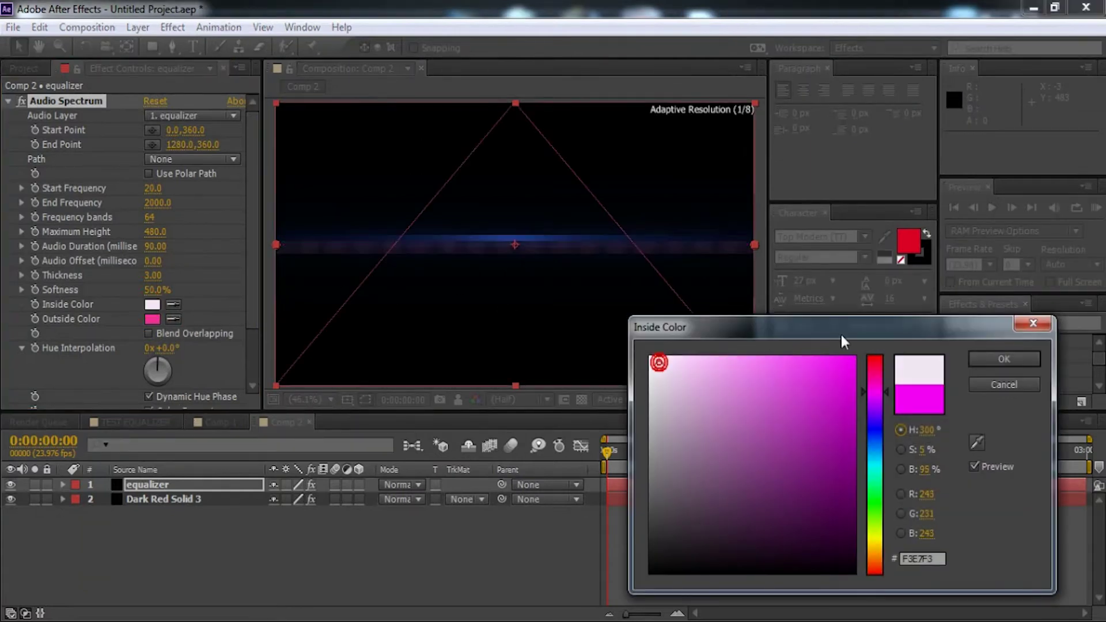
pyautogui.click(994, 353)
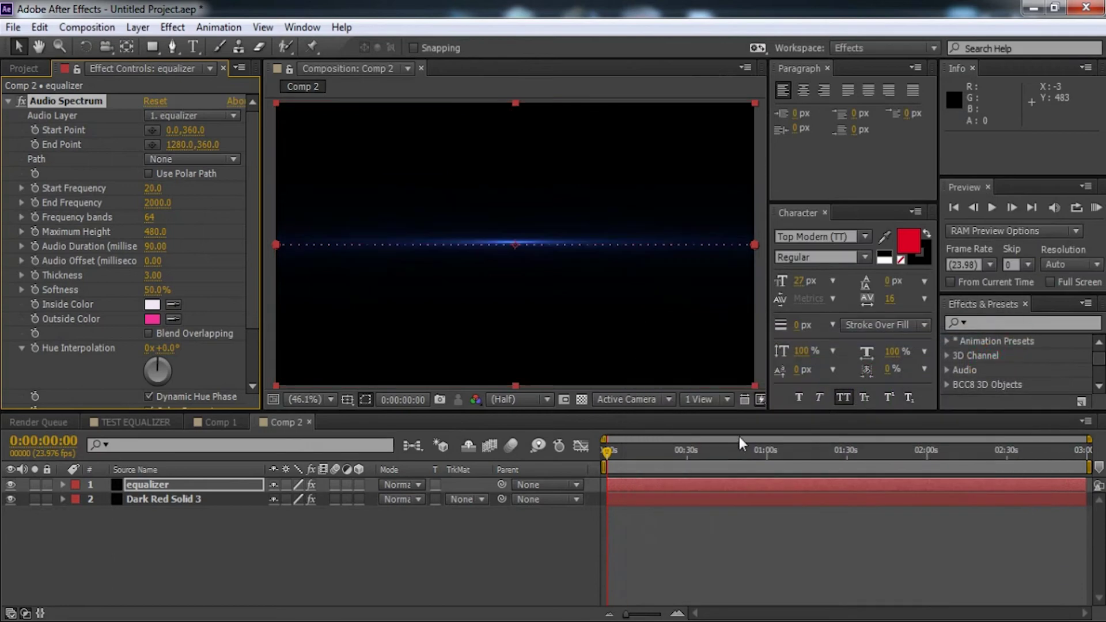
# Change the audio spectrum's outside color to the blue 4D40FA
pyautogui.click(151, 319)
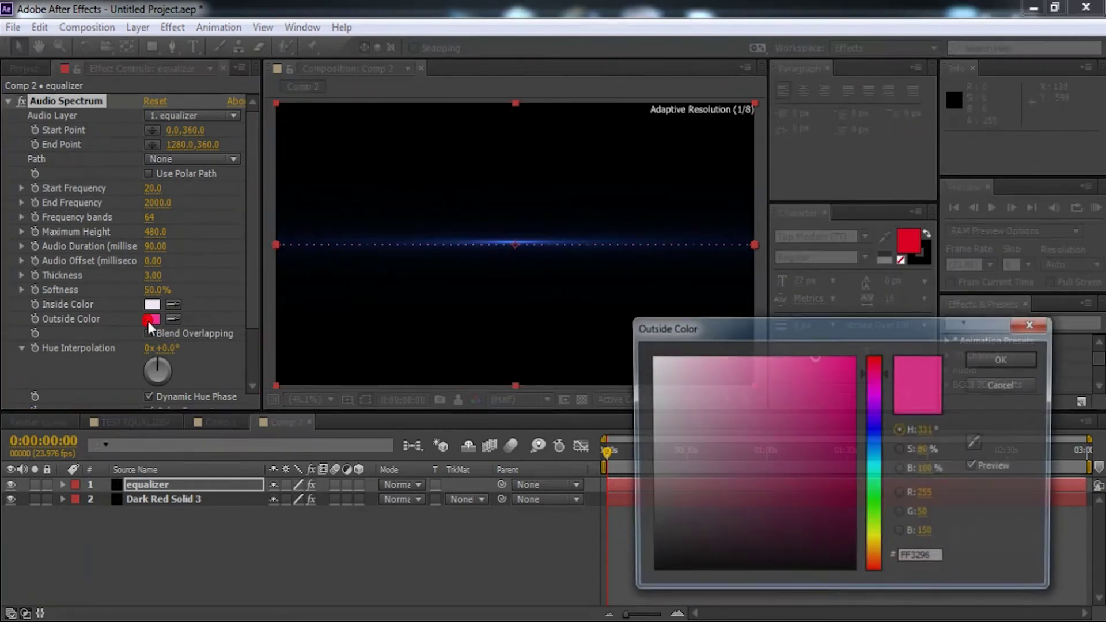
pyautogui.click(875, 425)
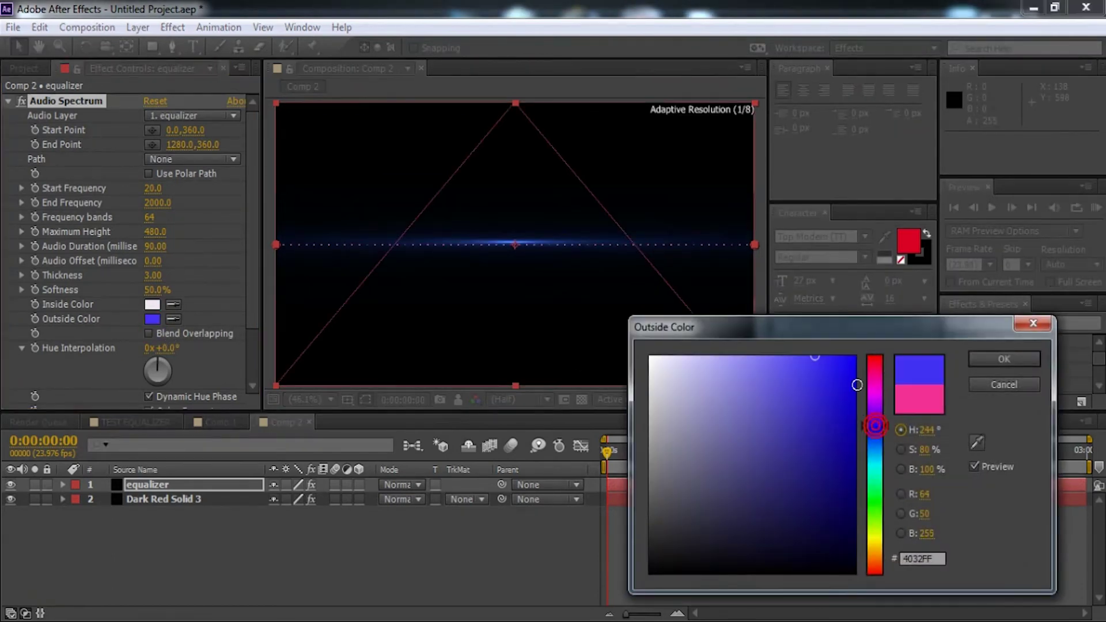
pyautogui.click(788, 364)
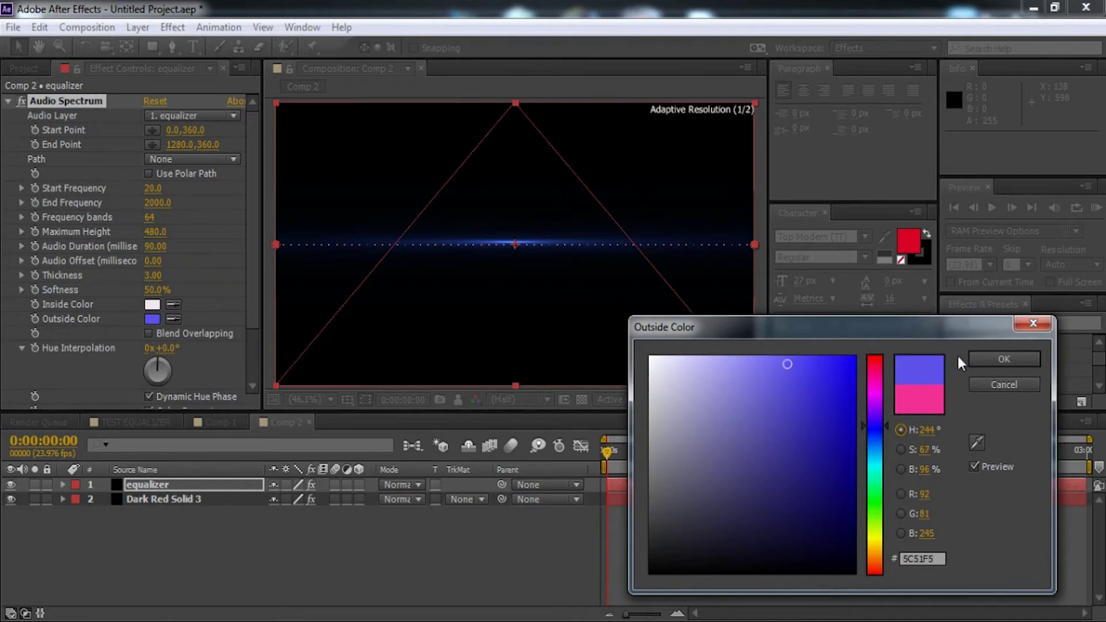
pyautogui.click(802, 360)
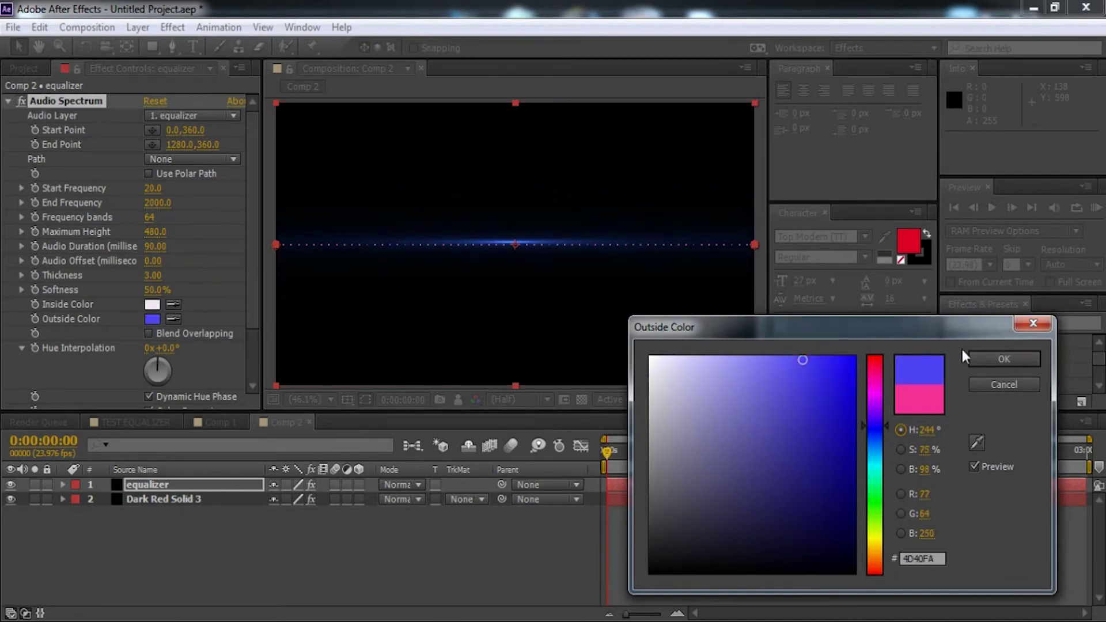
pyautogui.click(1002, 359)
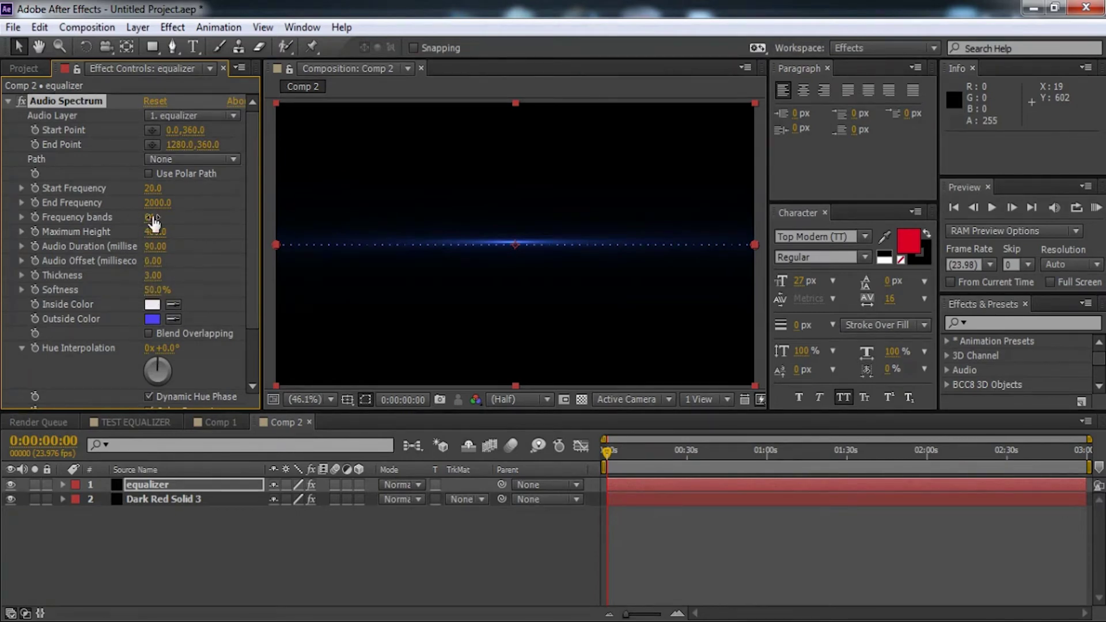
# Raise the audio spectrum's frequency bands to 195 and its thickness to 5.90
pyautogui.moveTo(159, 221); pyautogui.dragTo(271, 221)
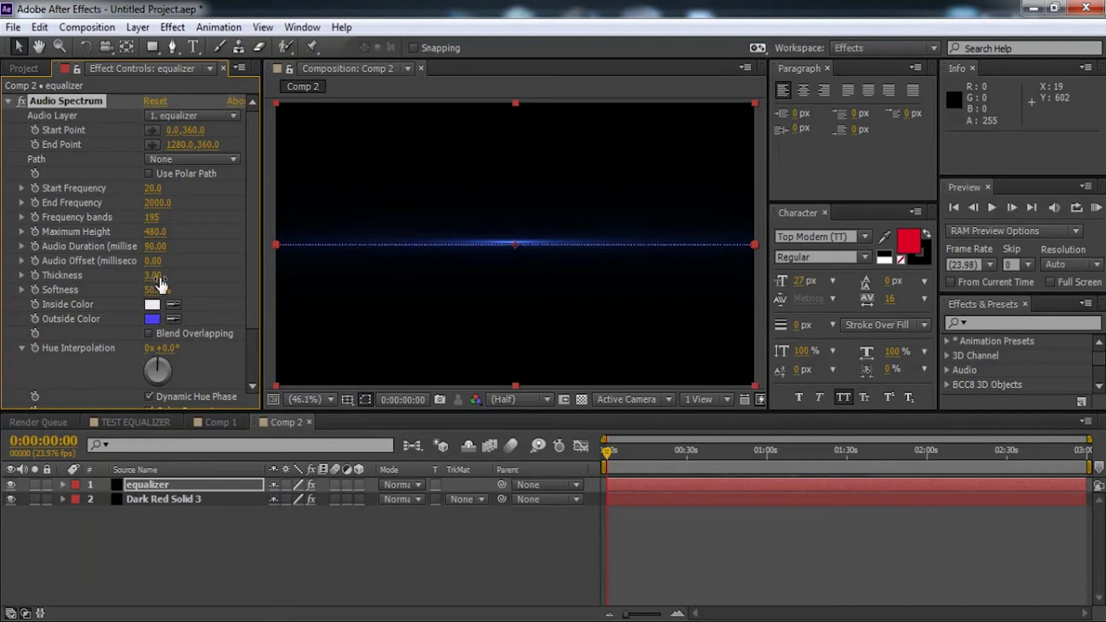
pyautogui.moveTo(154, 277); pyautogui.dragTo(179, 277)
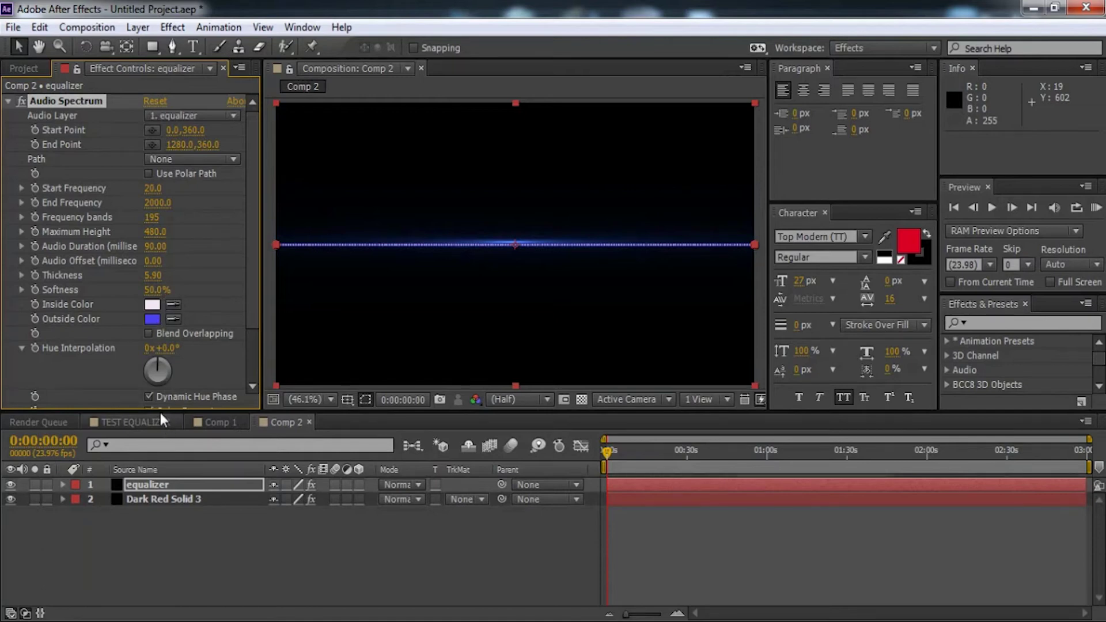
pyautogui.moveTo(254, 270); pyautogui.dragTo(257, 372)
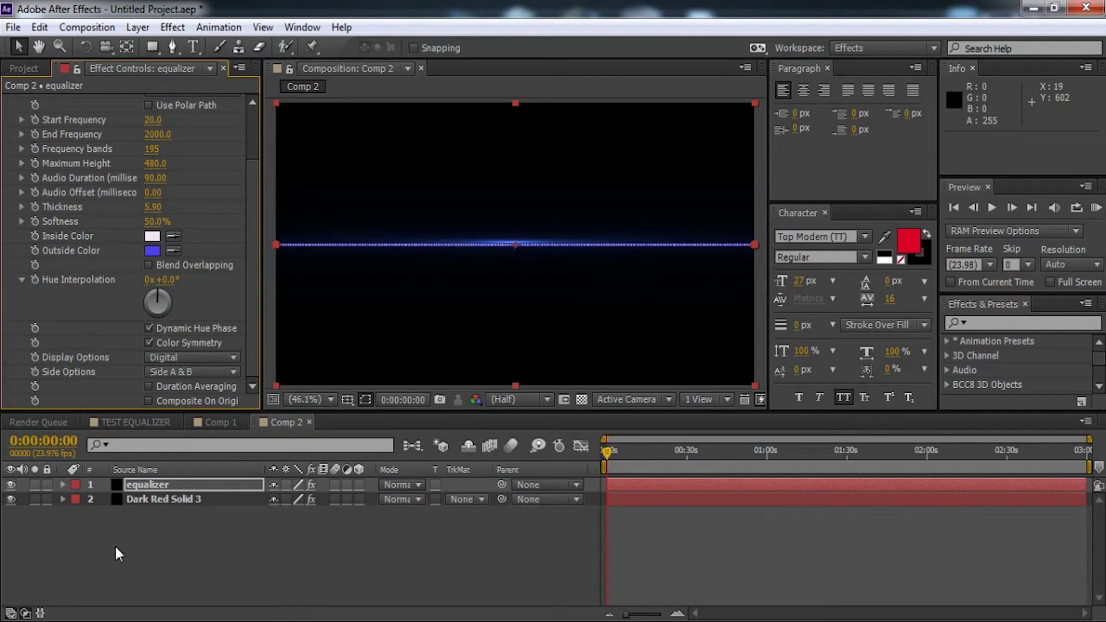
# Import the audio file Untitled Session 1_mixdown from the documents library and add it to Comp 2 beneath the two solids
pyautogui.click(12, 69)
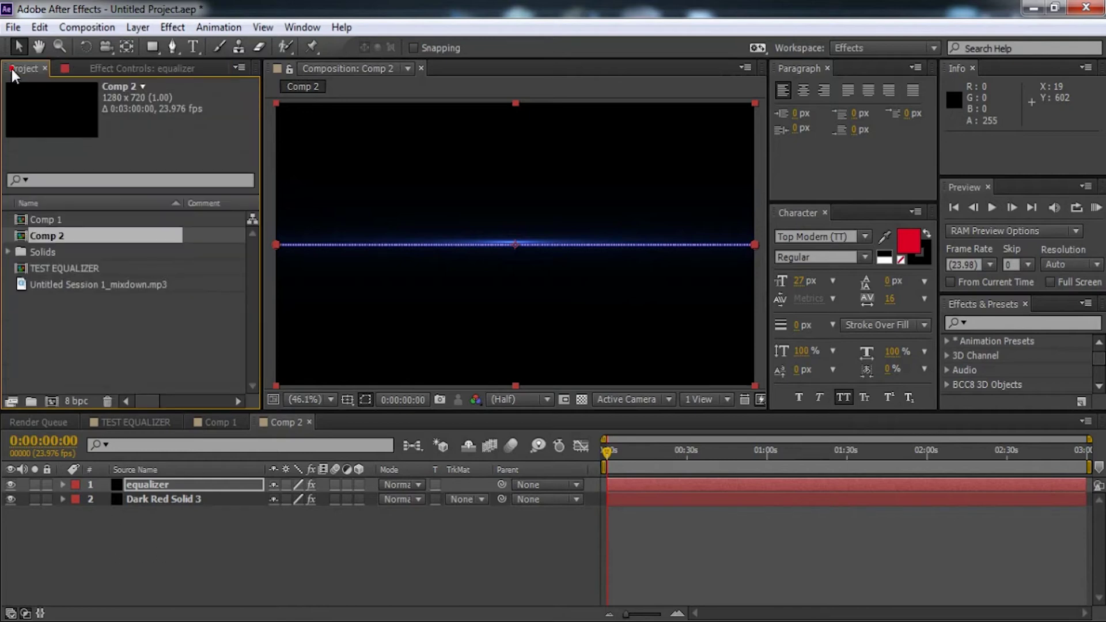
pyautogui.rightClick(94, 321)
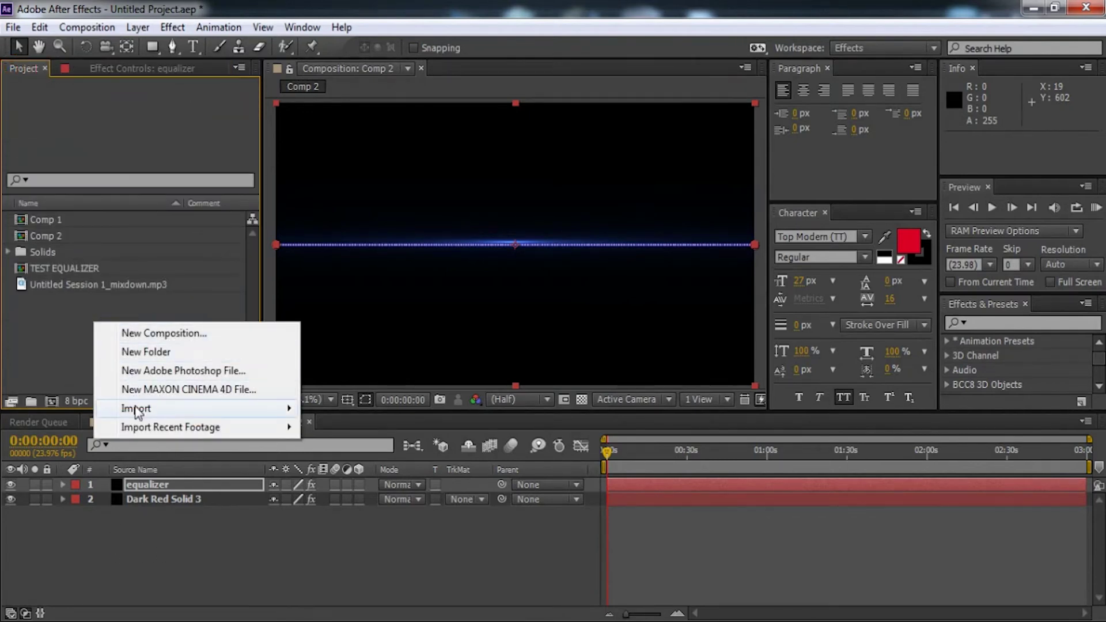
pyautogui.moveTo(139, 409)
pyautogui.click(341, 411)
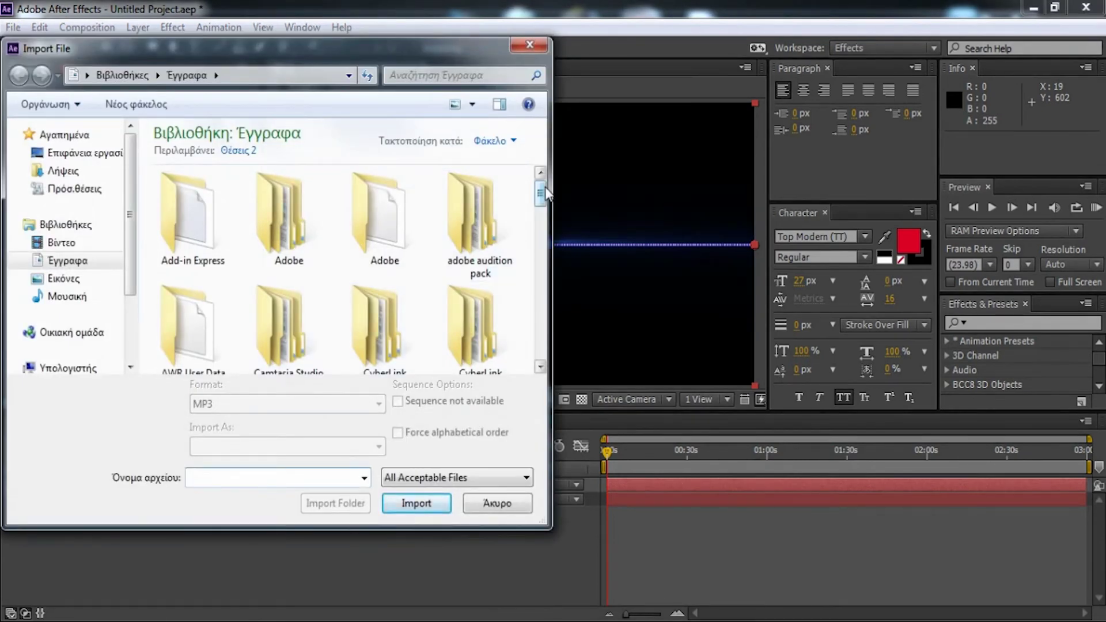
pyautogui.scroll(-10, 375, 190)
pyautogui.click(196, 308)
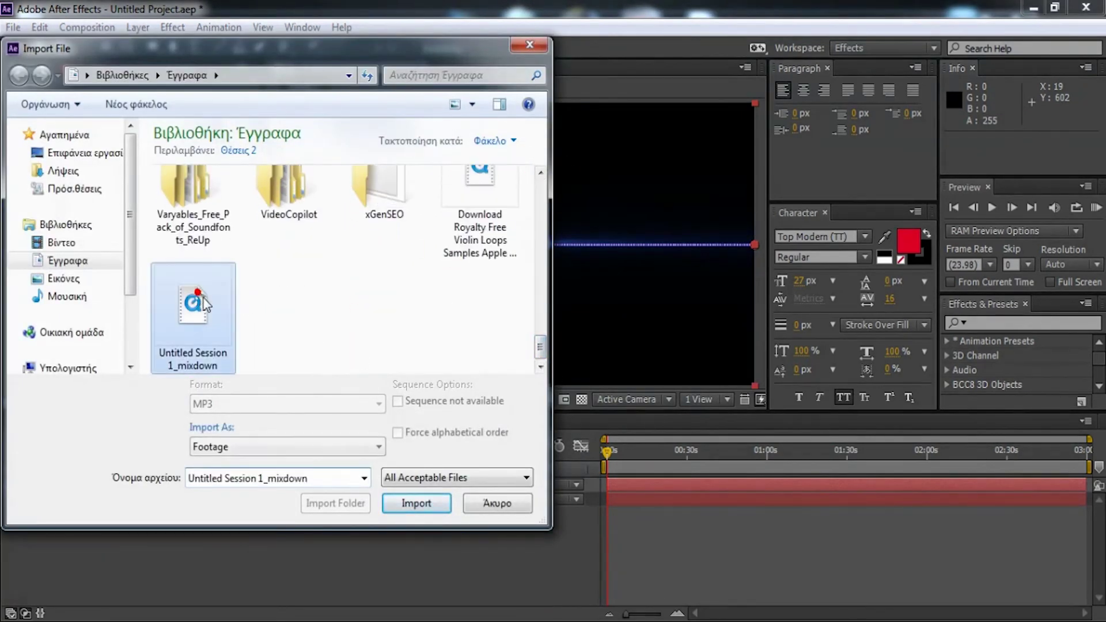
pyautogui.click(424, 501)
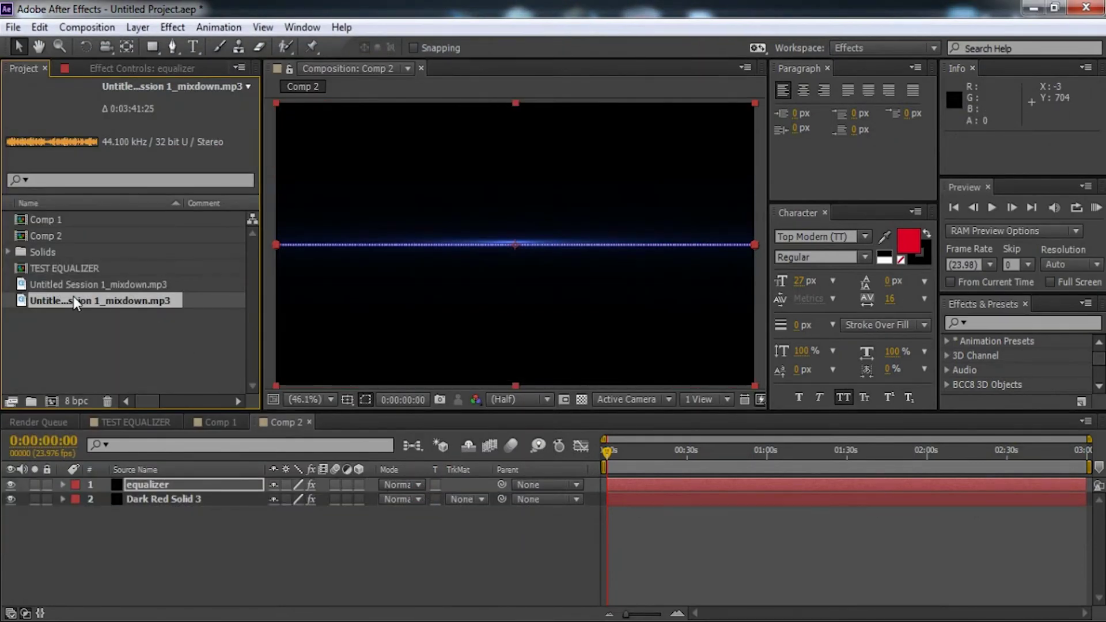
pyautogui.moveTo(74, 298); pyautogui.dragTo(117, 527)
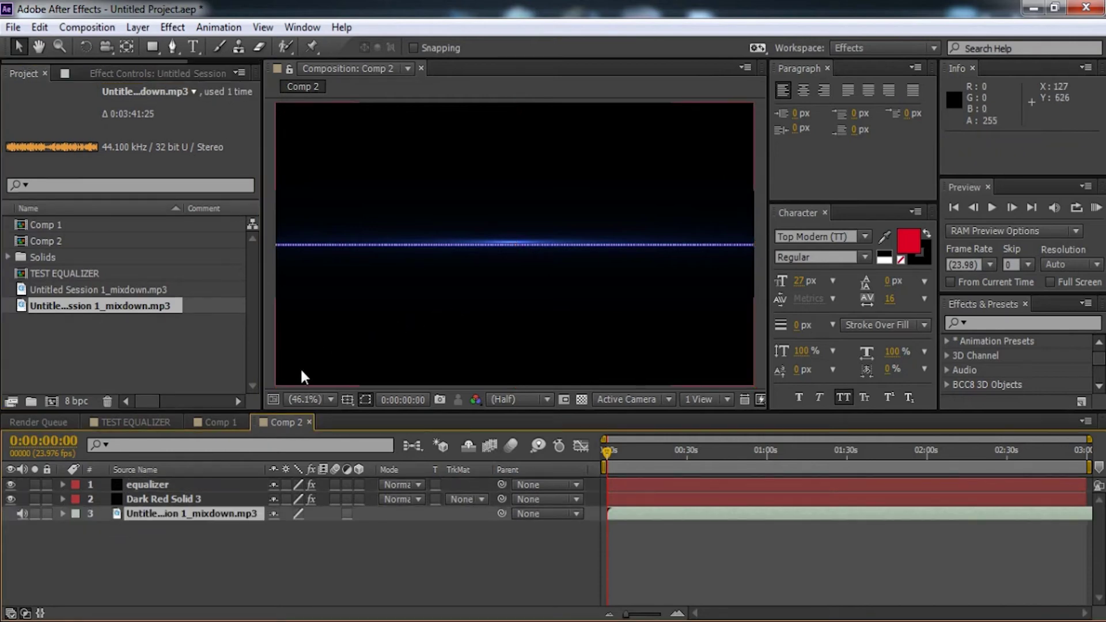
# Set the Audio Spectrum's audio layer on the equalizer layer to Untitled Session 1_mixdown.mp3
pyautogui.click(184, 485)
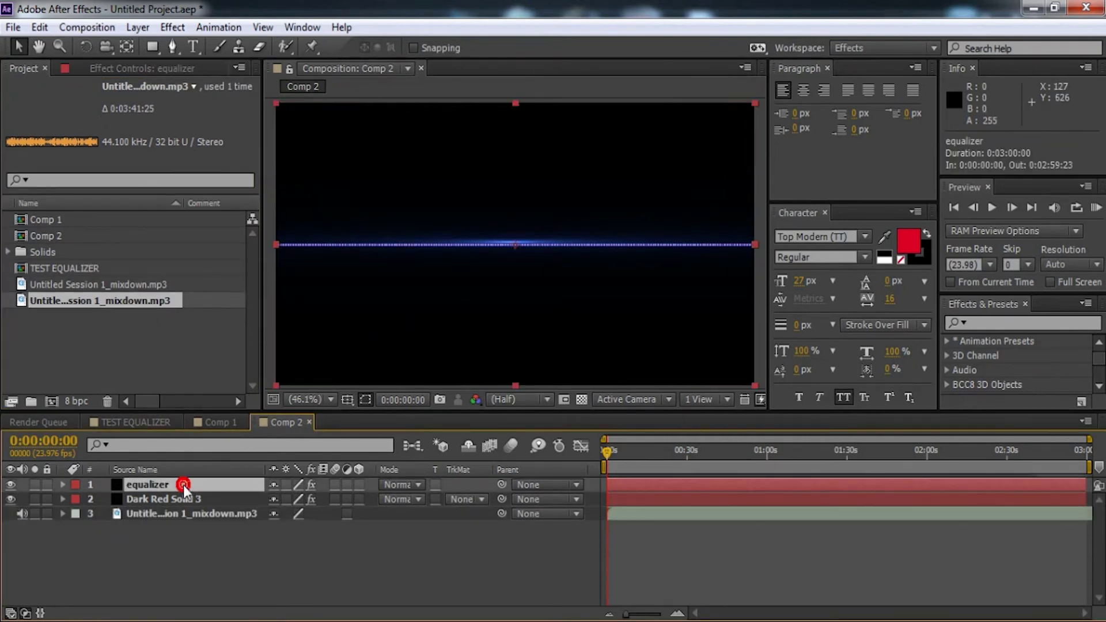
pyautogui.click(185, 72)
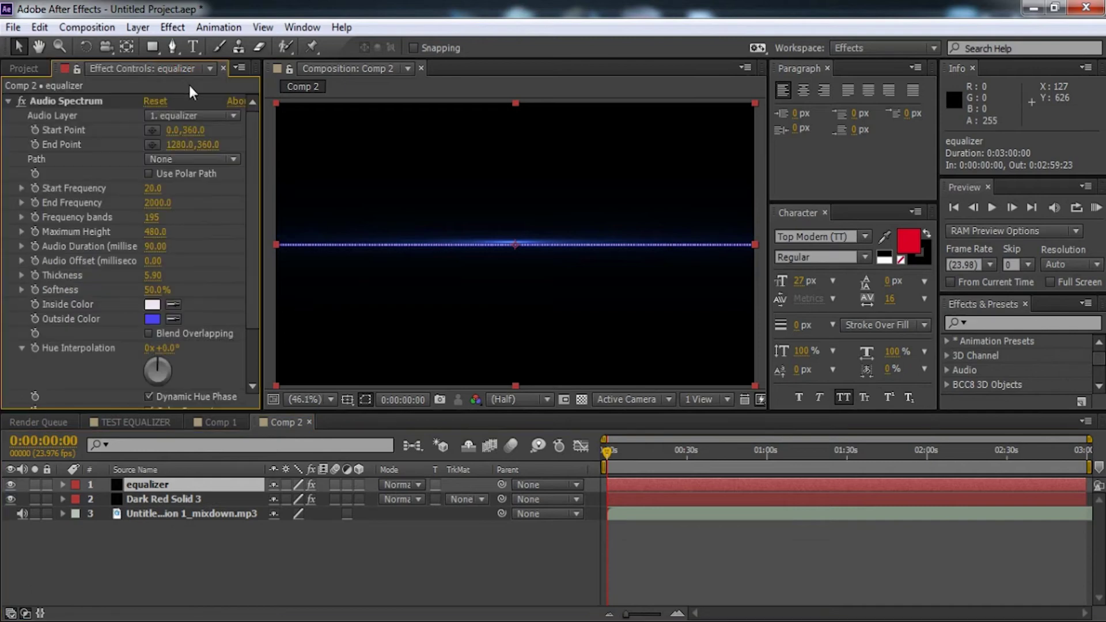
pyautogui.click(222, 114)
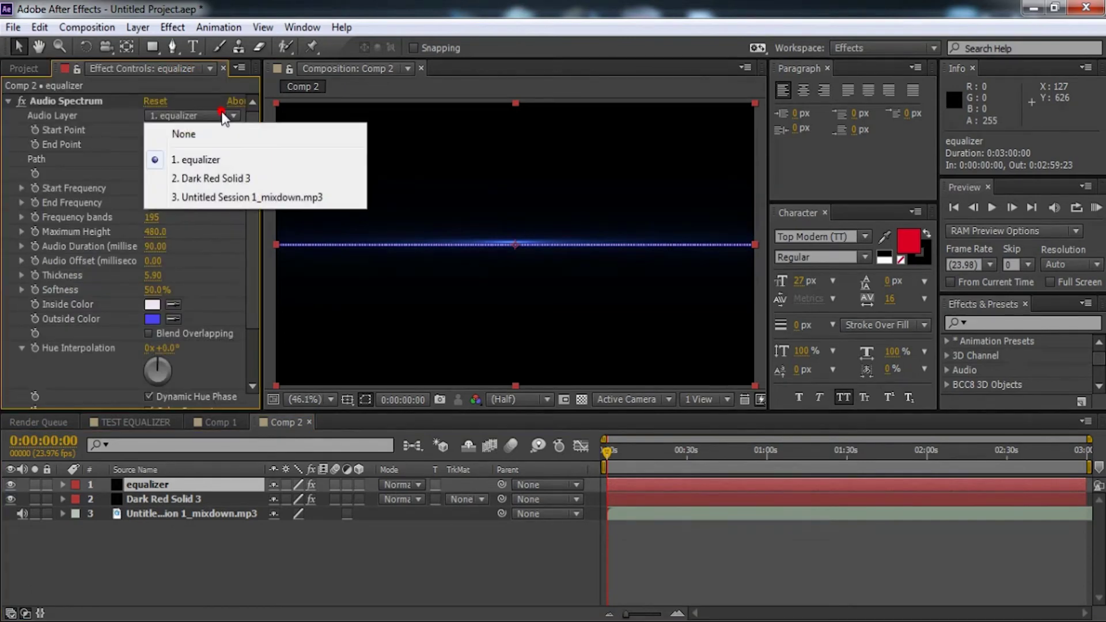
pyautogui.click(164, 198)
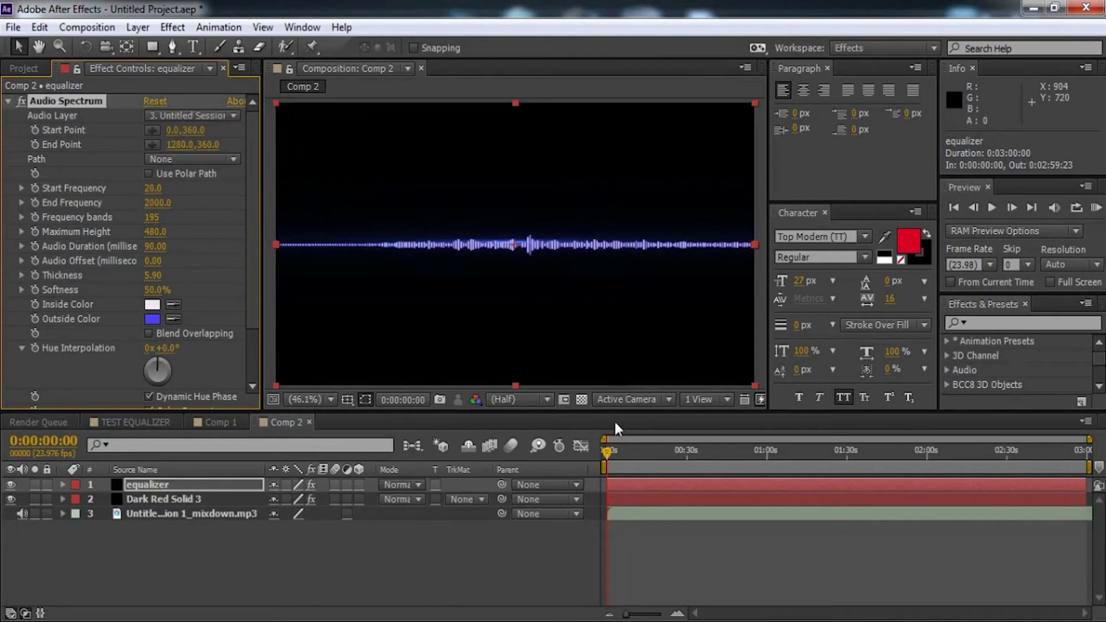
# Scrub the timeline to 0:00:14:22 and set the audio spectrum's maximum height to 2140
pyautogui.moveTo(607, 452); pyautogui.dragTo(683, 449)
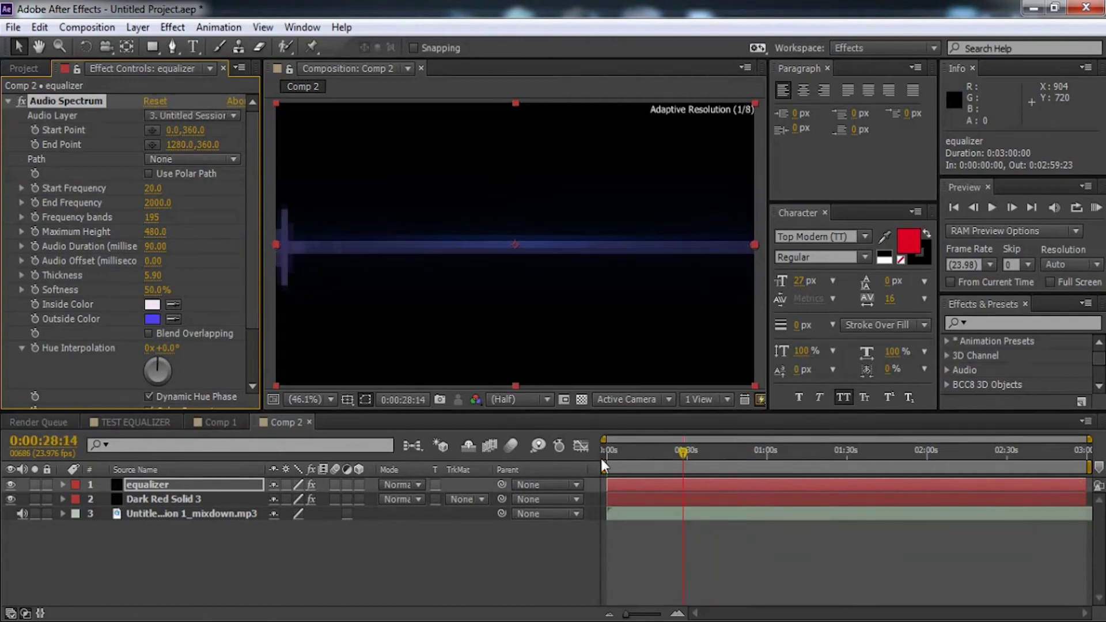
pyautogui.click(602, 459)
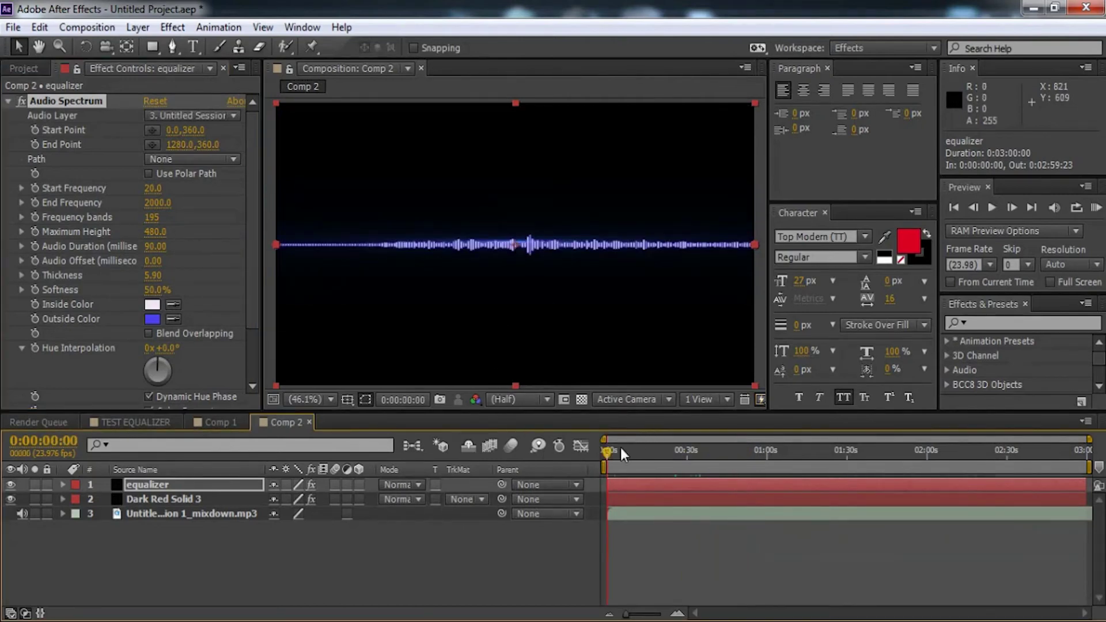
pyautogui.moveTo(608, 451); pyautogui.dragTo(646, 449)
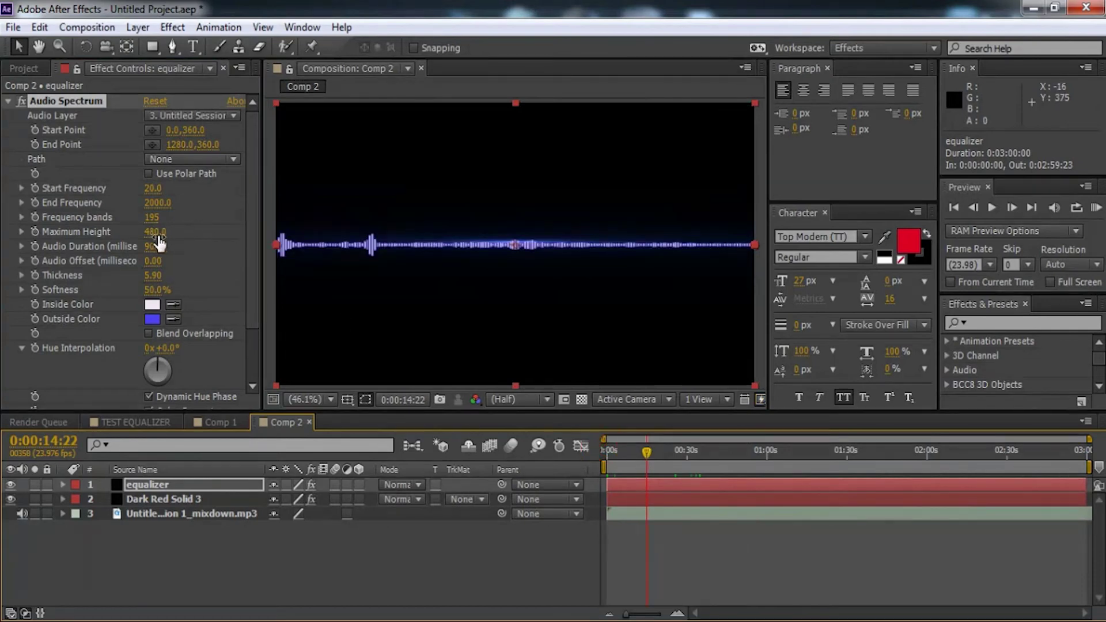
pyautogui.moveTo(154, 233); pyautogui.dragTo(433, 197)
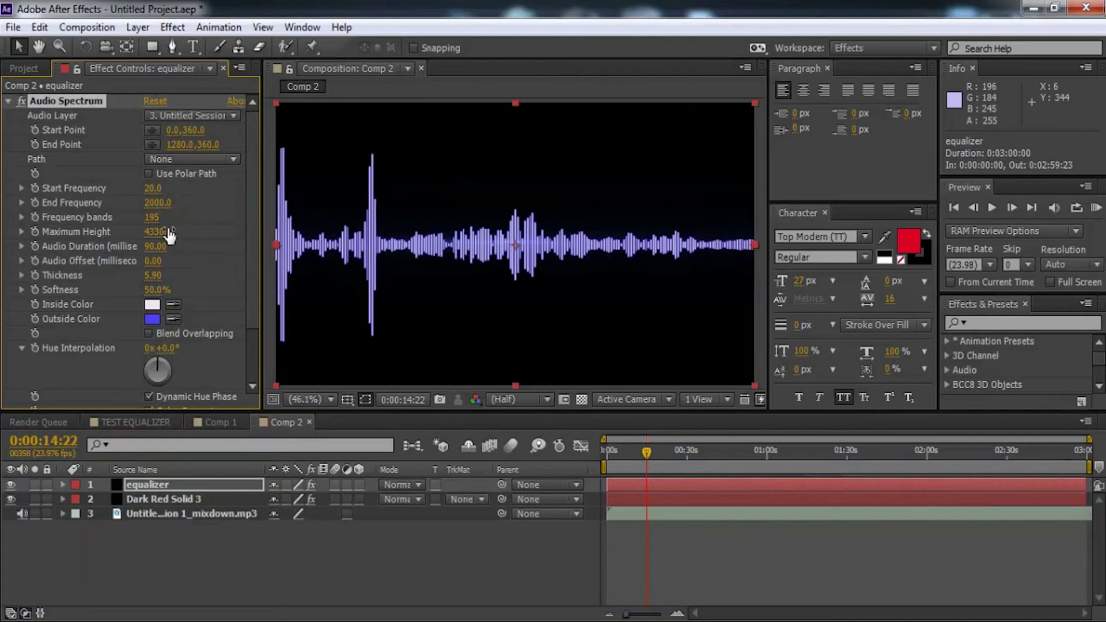
pyautogui.moveTo(156, 231); pyautogui.dragTo(3, 257)
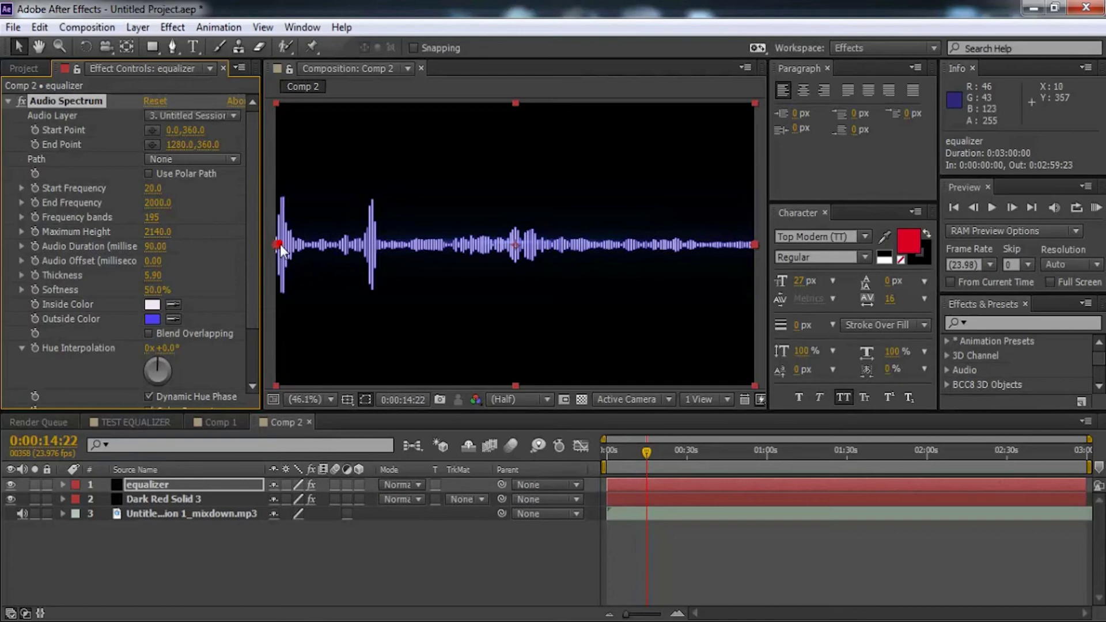
# Move the audio spectrum's start point to about 606.5, 353.7 at the glow line's center, and fit the composition in the viewer
pyautogui.moveTo(280, 244); pyautogui.dragTo(509, 243)
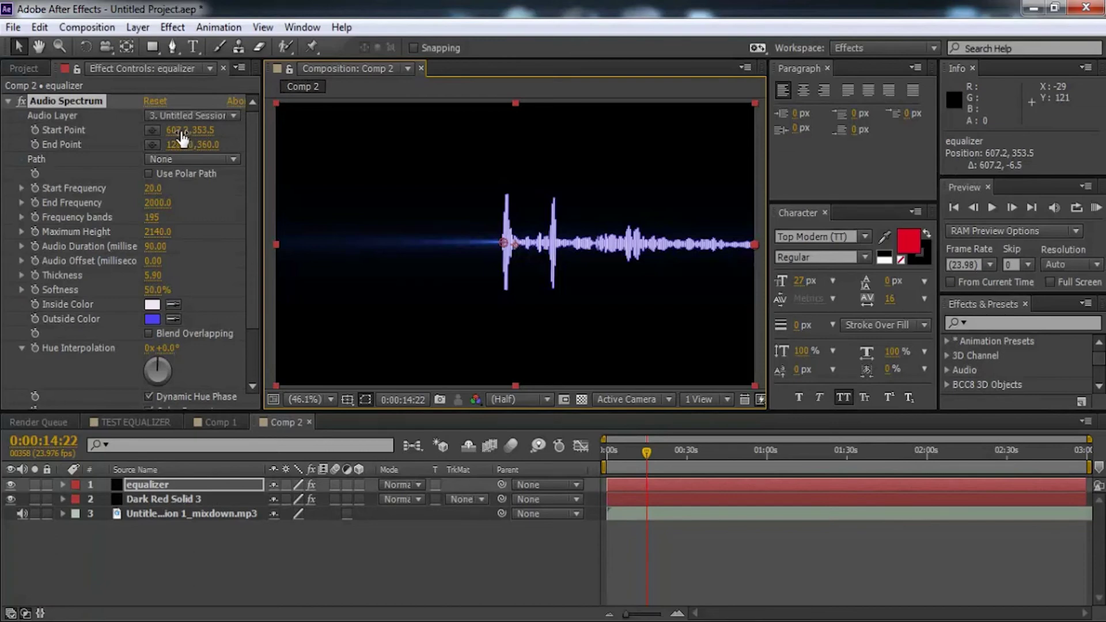
pyautogui.scroll(5, 503, 259)
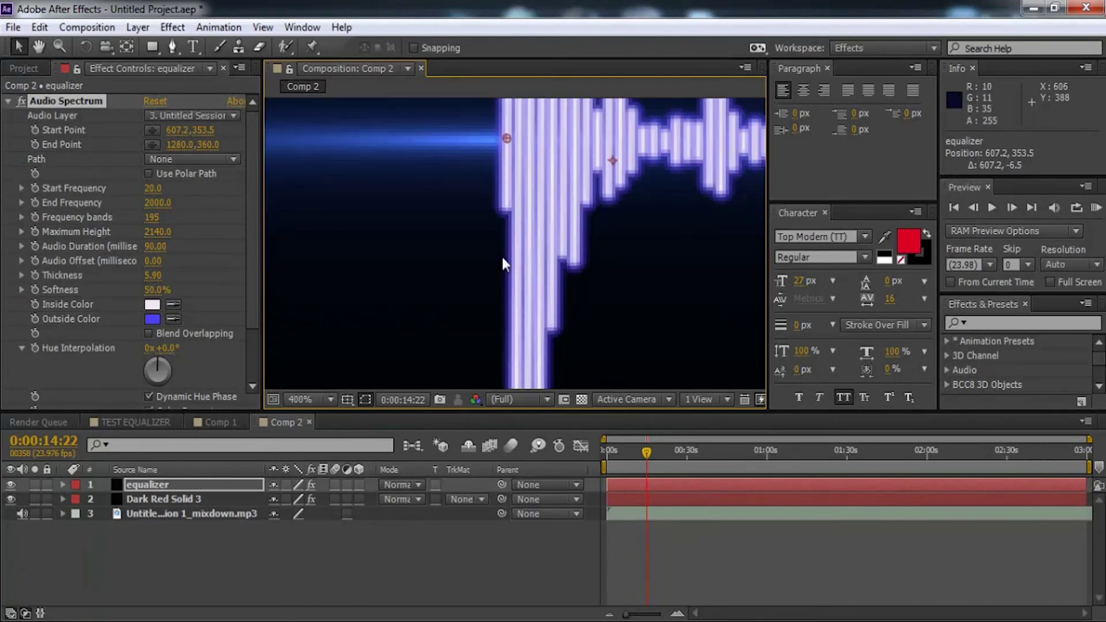
pyautogui.scroll(1, 503, 257)
pyautogui.scroll(-5, 502, 257)
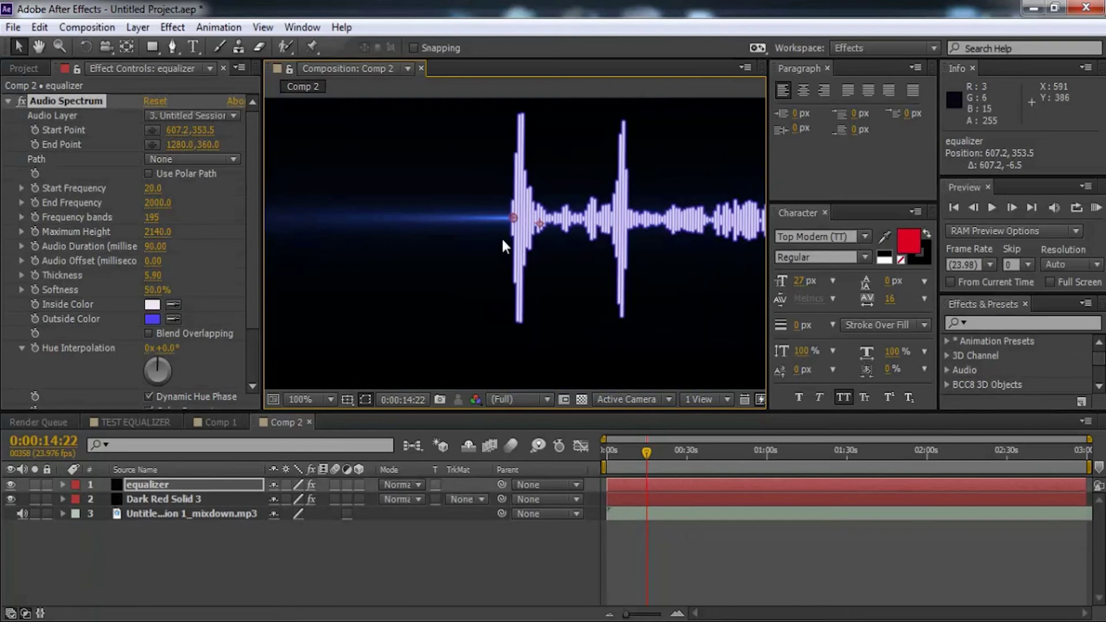
pyautogui.scroll(4, 508, 218)
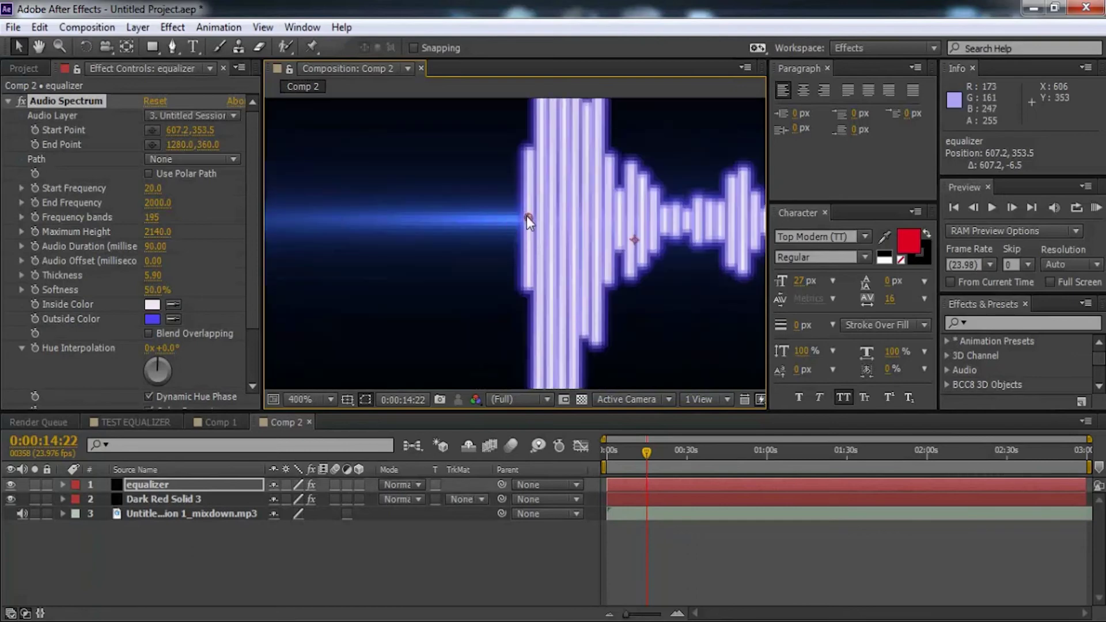
pyautogui.moveTo(526, 216); pyautogui.dragTo(526, 219)
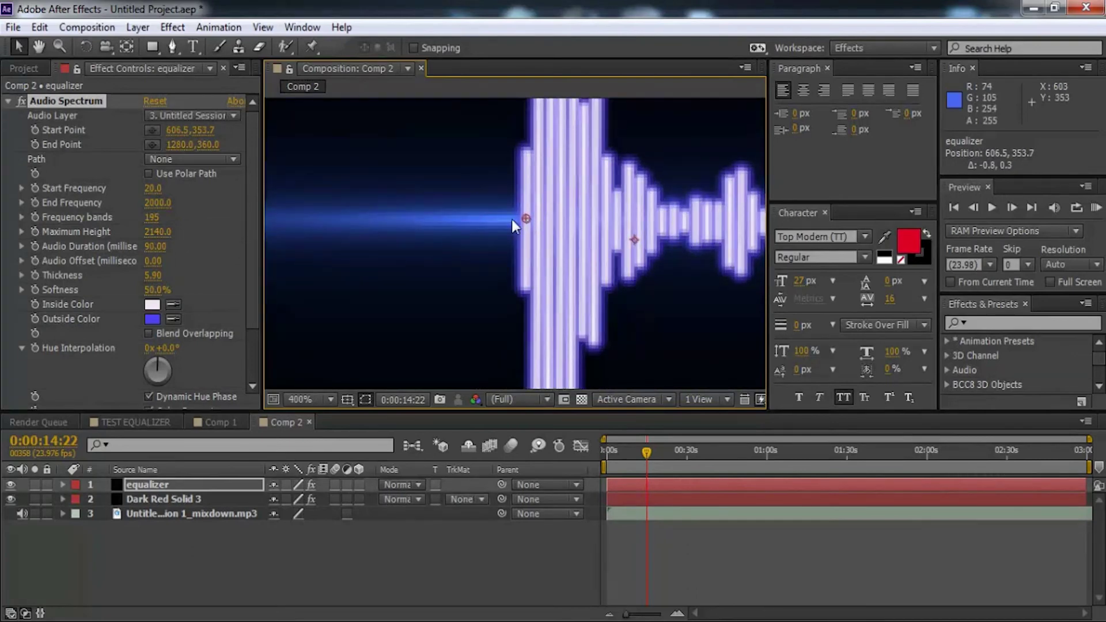
pyautogui.scroll(-10, 505, 238)
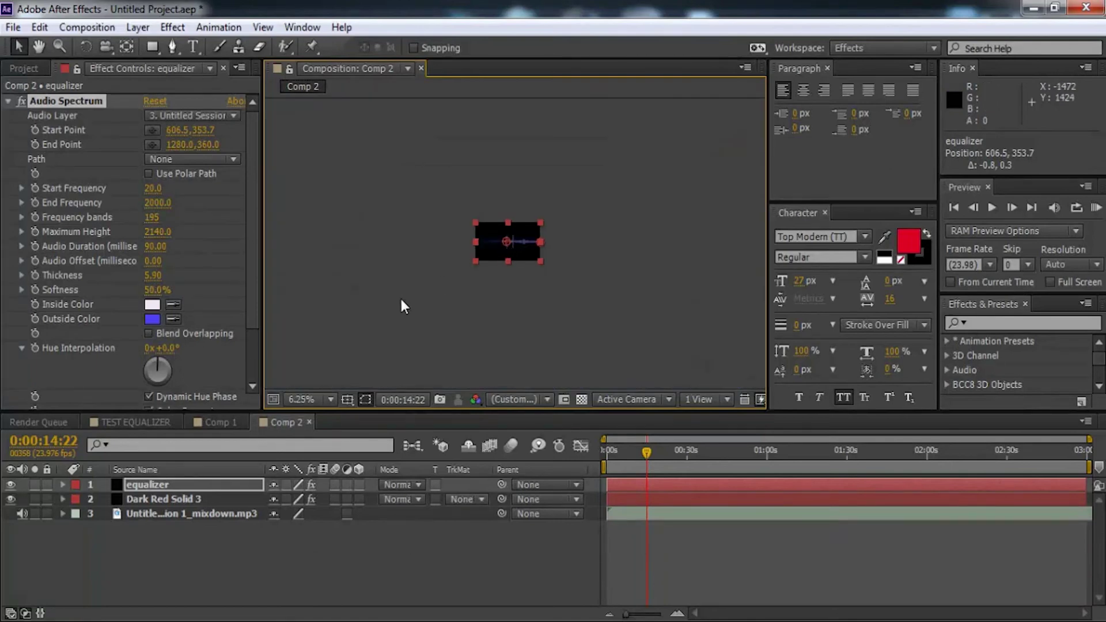
pyautogui.scroll(6, 401, 300)
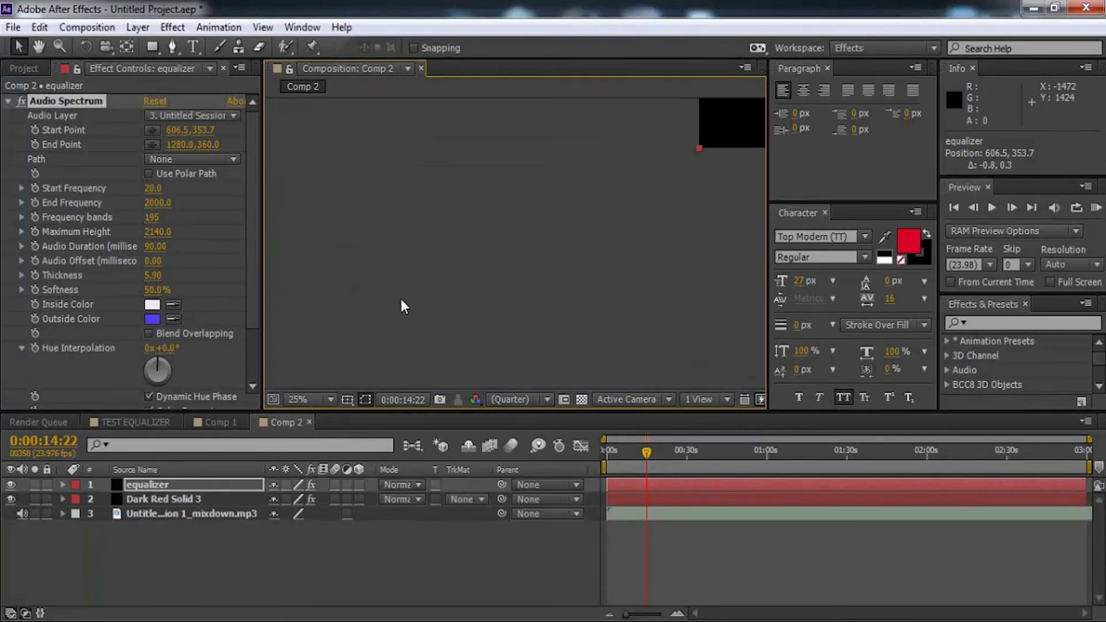
pyautogui.click(332, 401)
pyautogui.click(339, 93)
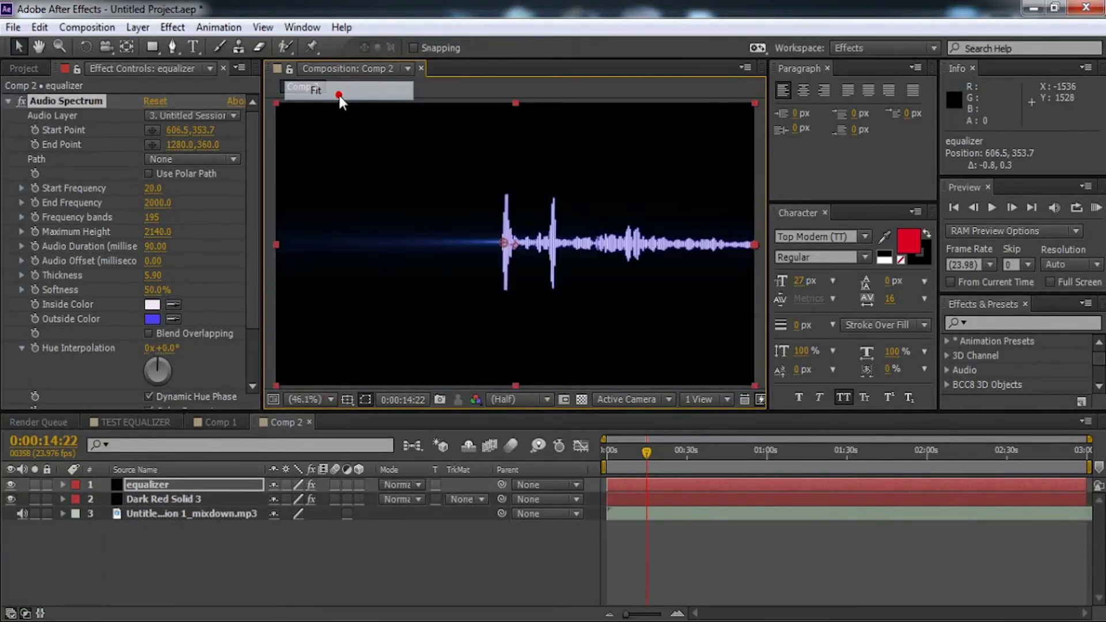
# Duplicate the equalizer layer, flip the copy horizontally to mirror the spectrum, and scrub the timeline to 0:00:17:08
pyautogui.click(160, 482)
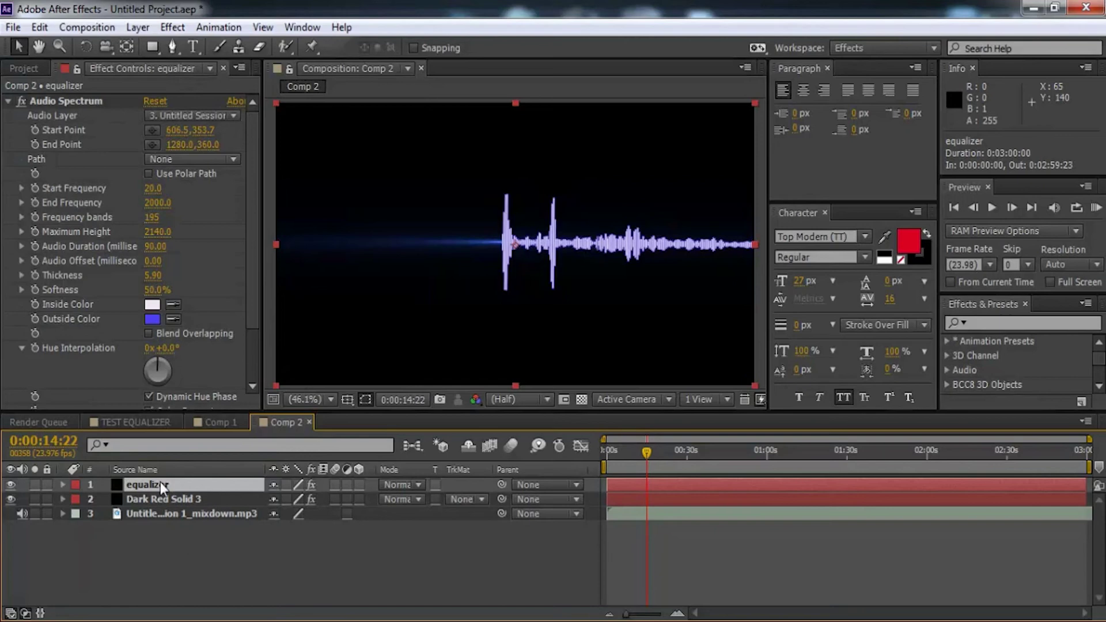
pyautogui.hotkey('ctrl', 'd')
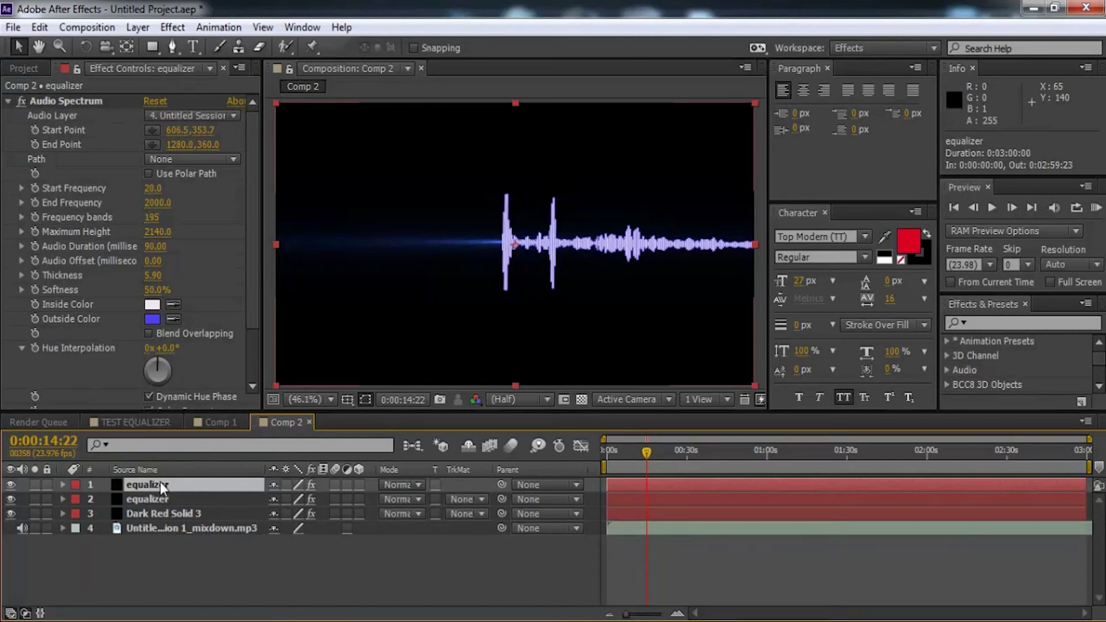
pyautogui.rightClick(161, 483)
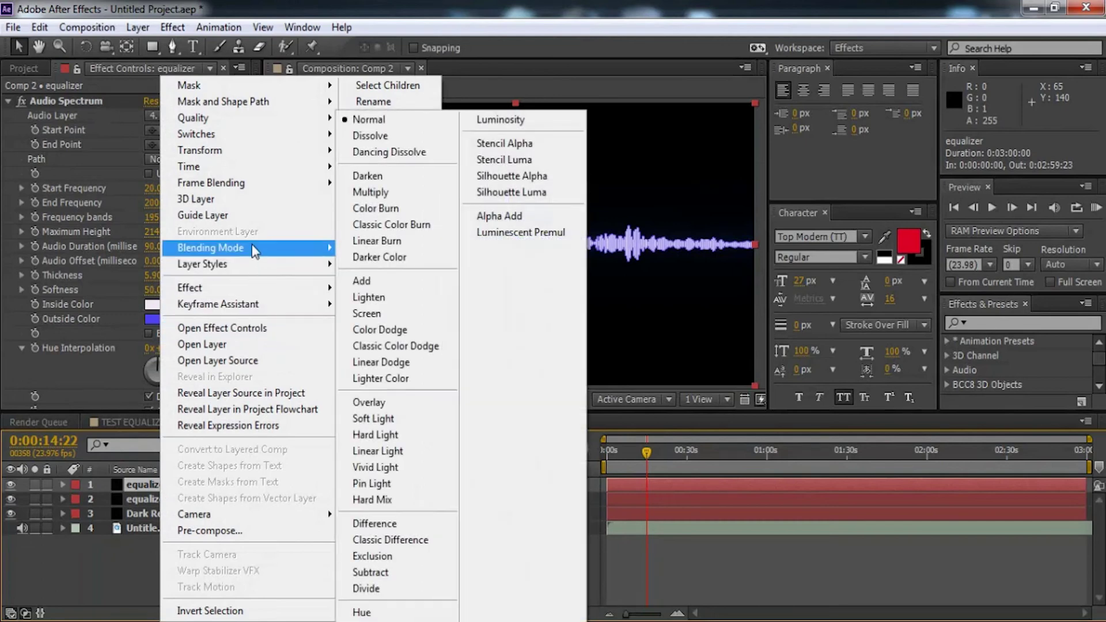
pyautogui.moveTo(241, 161)
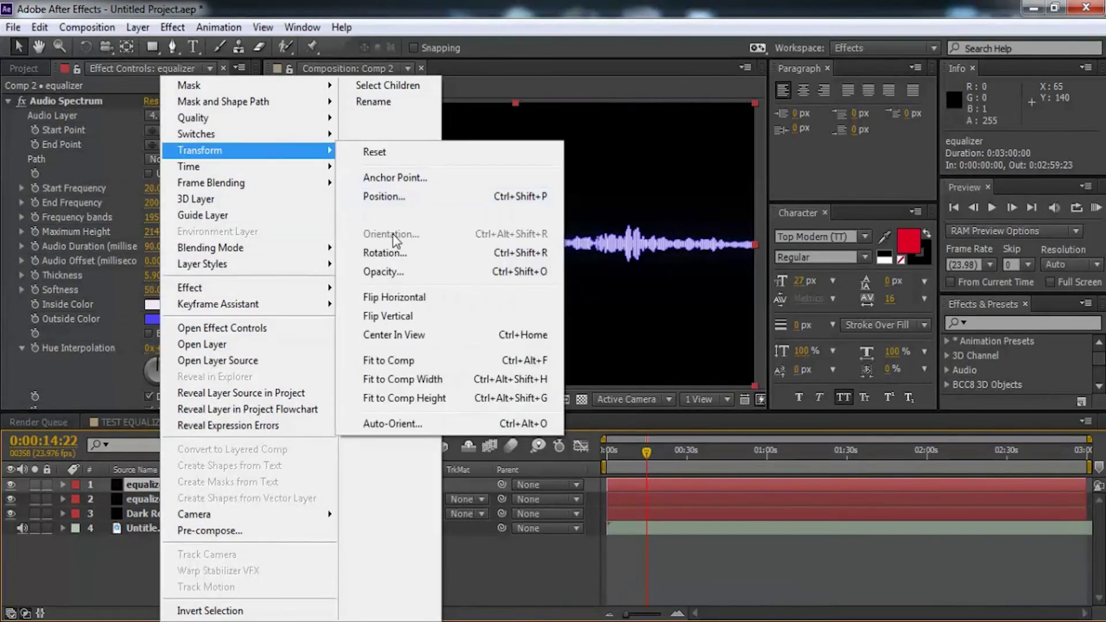
pyautogui.click(420, 297)
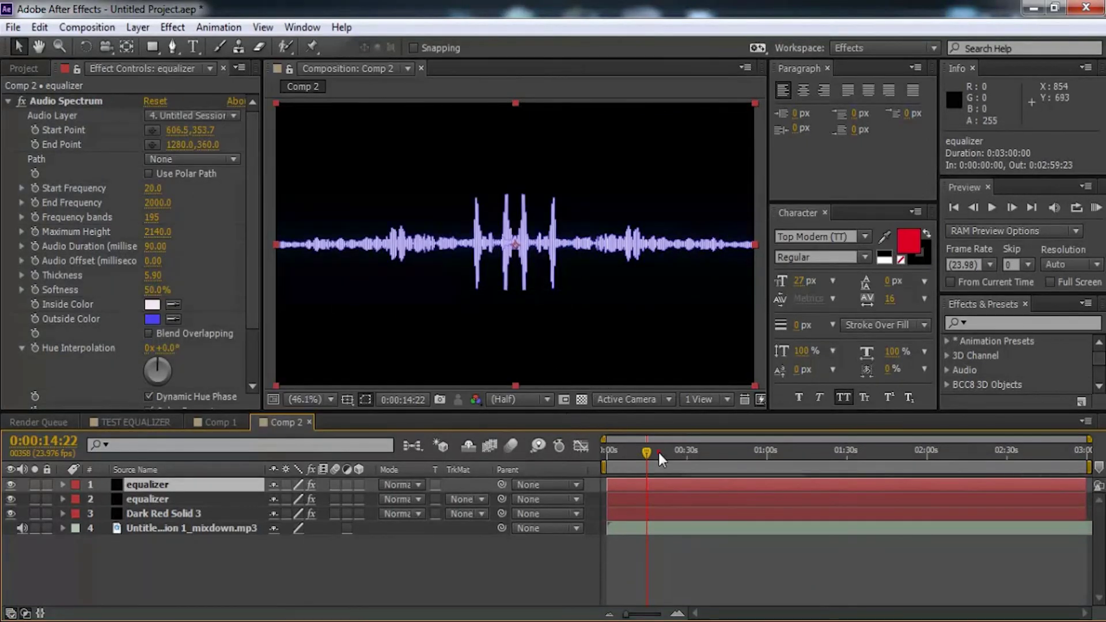
pyautogui.moveTo(658, 452); pyautogui.dragTo(652, 450)
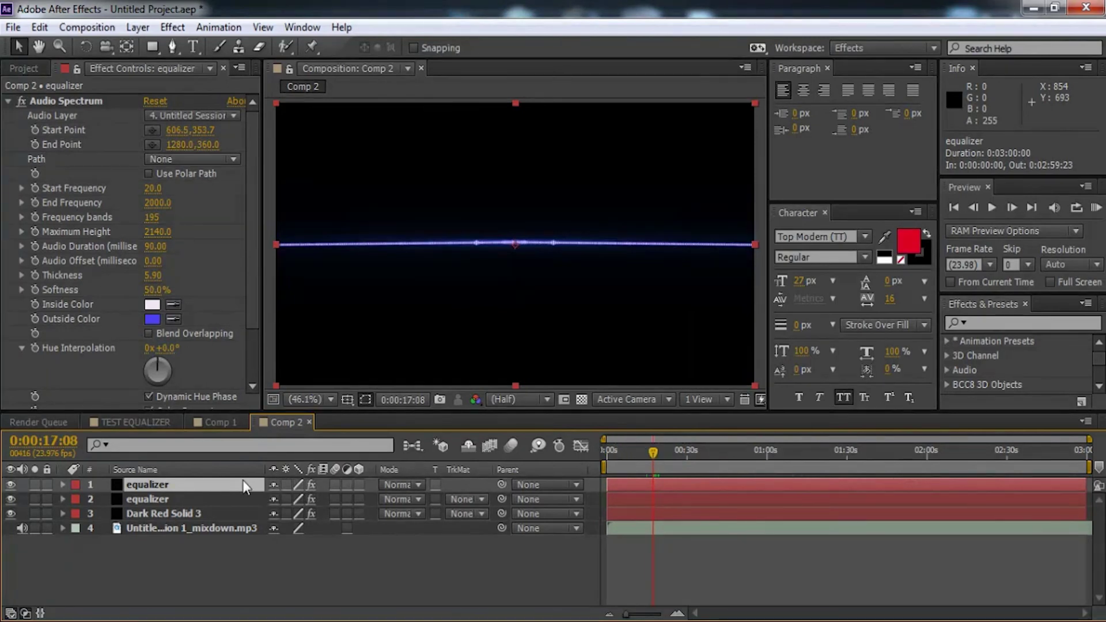
# Try to pre-compose the two equalizer layers with all attributes moved into the new composition
pyautogui.keyDown('ctrl'); pyautogui.click(208, 498); pyautogui.keyUp('ctrl')
pyautogui.rightClick(209, 498)
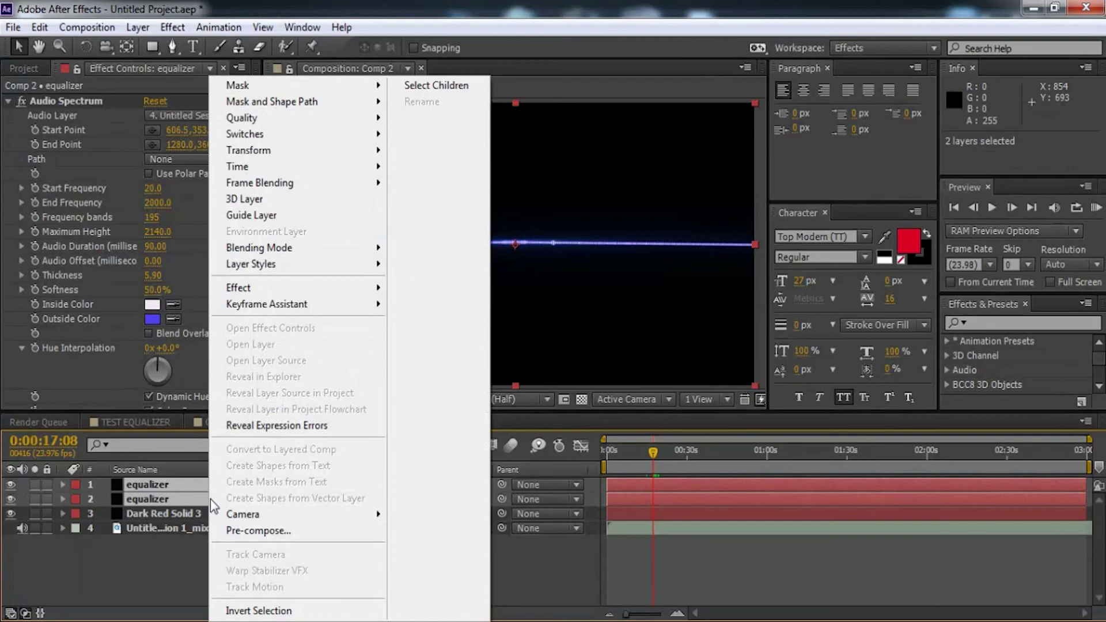
pyautogui.click(256, 529)
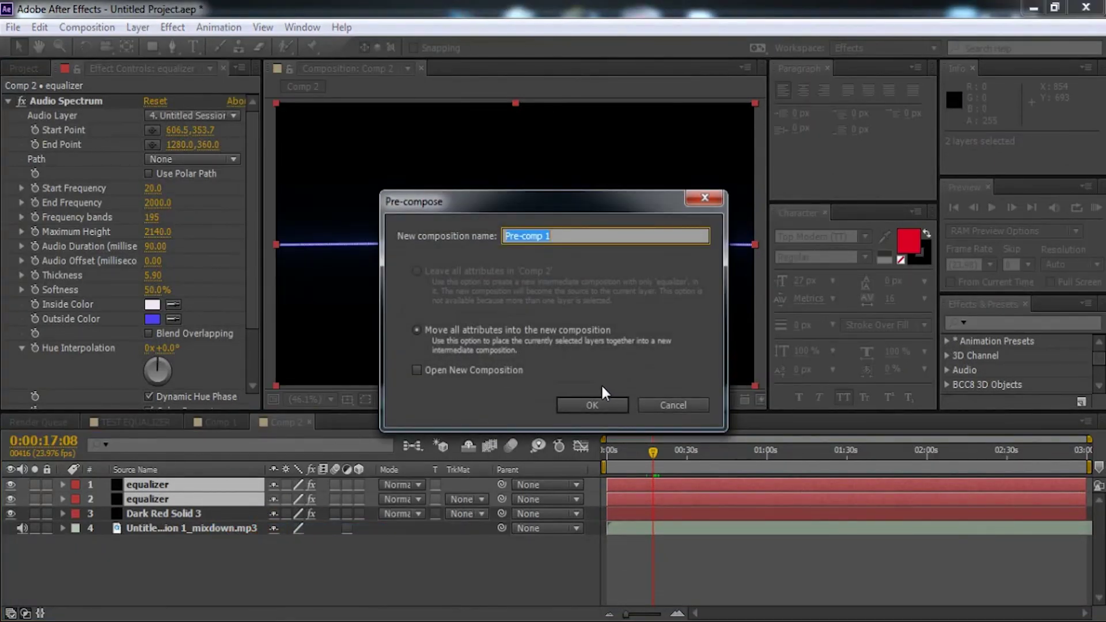
pyautogui.click(600, 403)
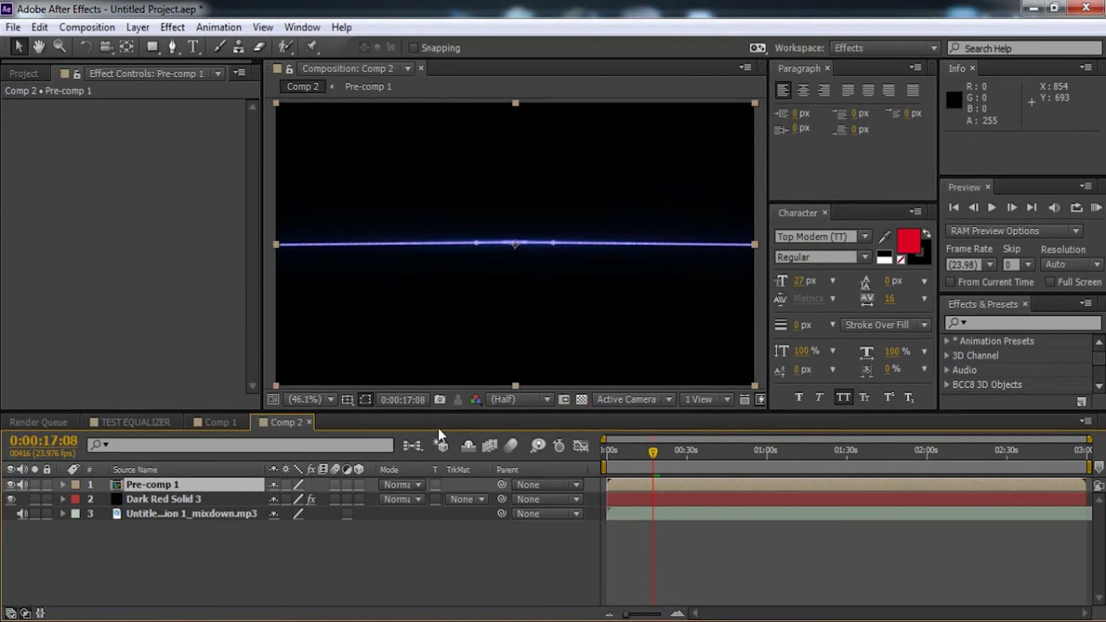
pyautogui.click(138, 74)
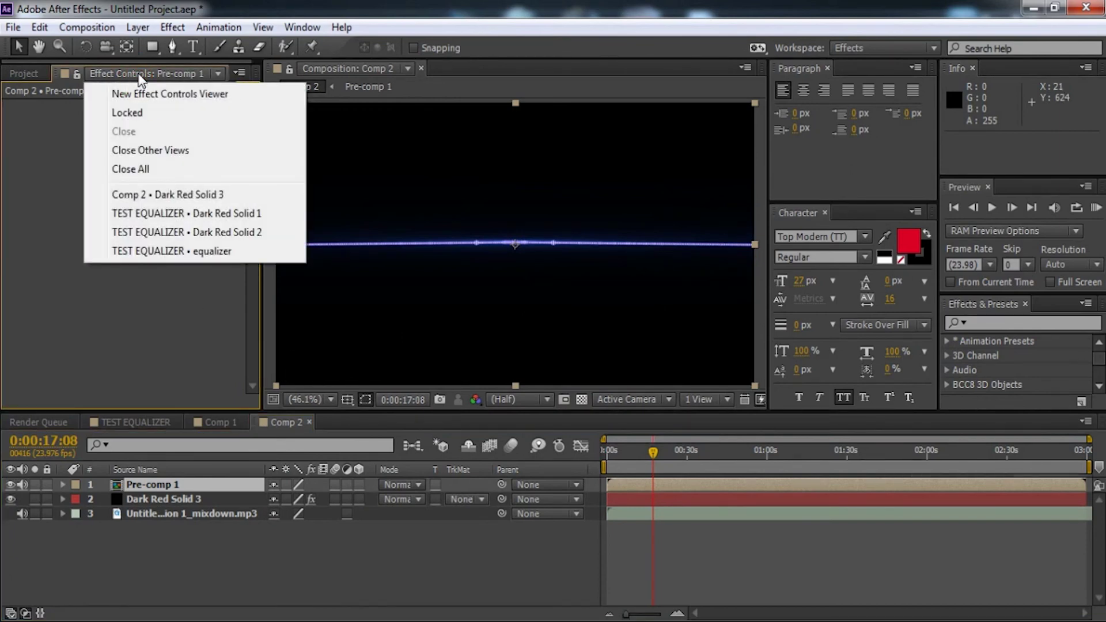
pyautogui.click(130, 274)
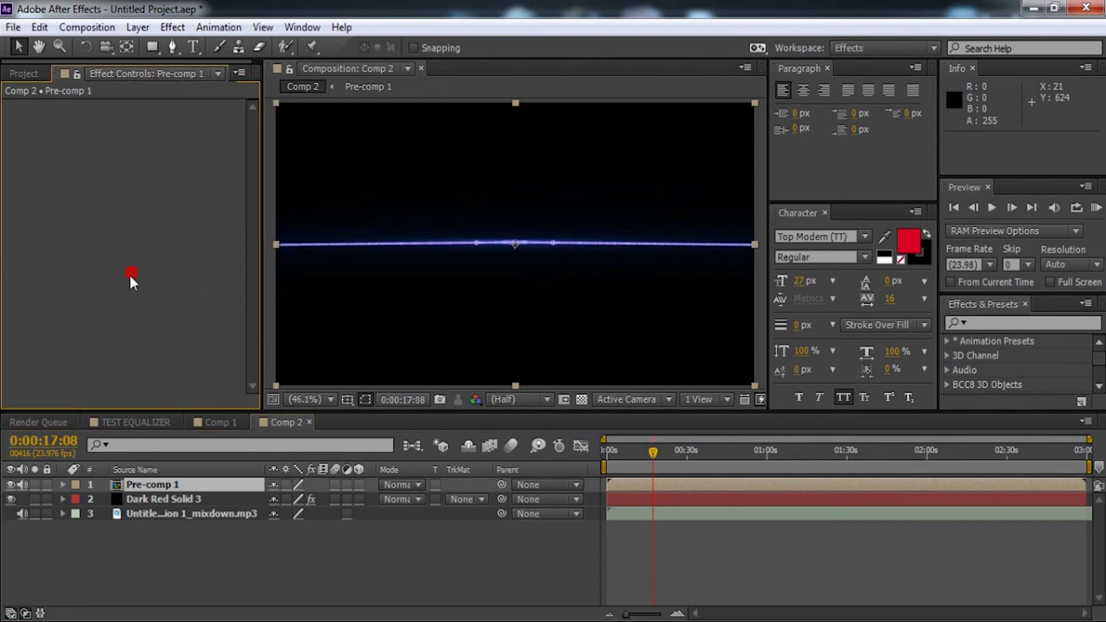
pyautogui.click(199, 481)
pyautogui.hotkey('ctrl', 'z')
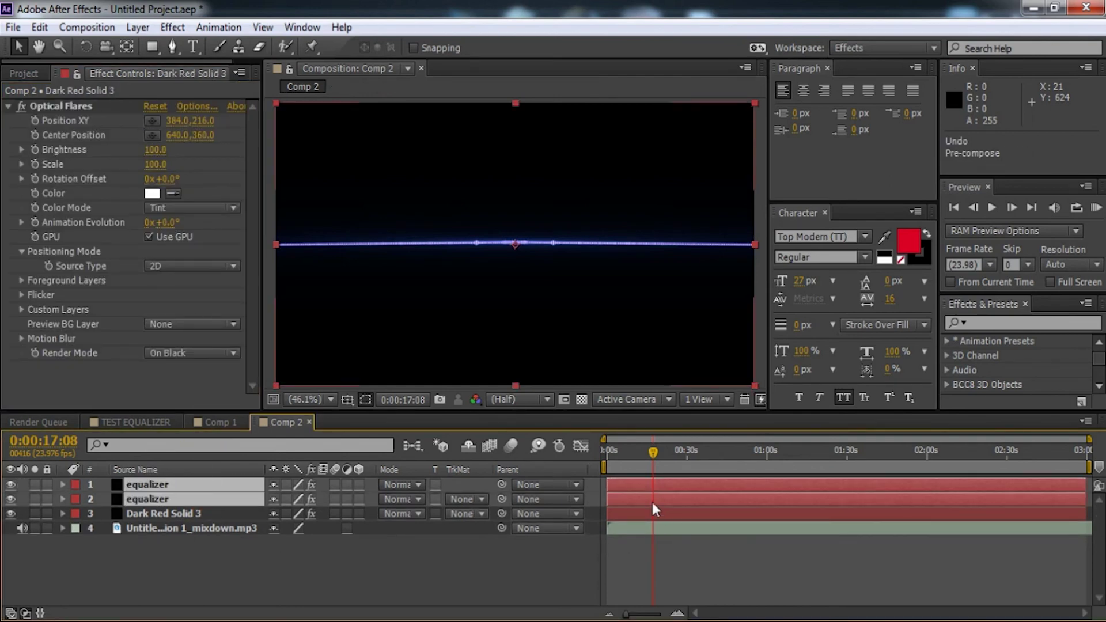
# Scrub the timeline to 0:00:22:05 to check the mirrored spectrum against the audio, and deselect all layers
pyautogui.moveTo(652, 451)
pyautogui.mouseDown()
pyautogui.moveTo(669, 451)
pyautogui.moveTo(665, 461)
pyautogui.mouseUp()
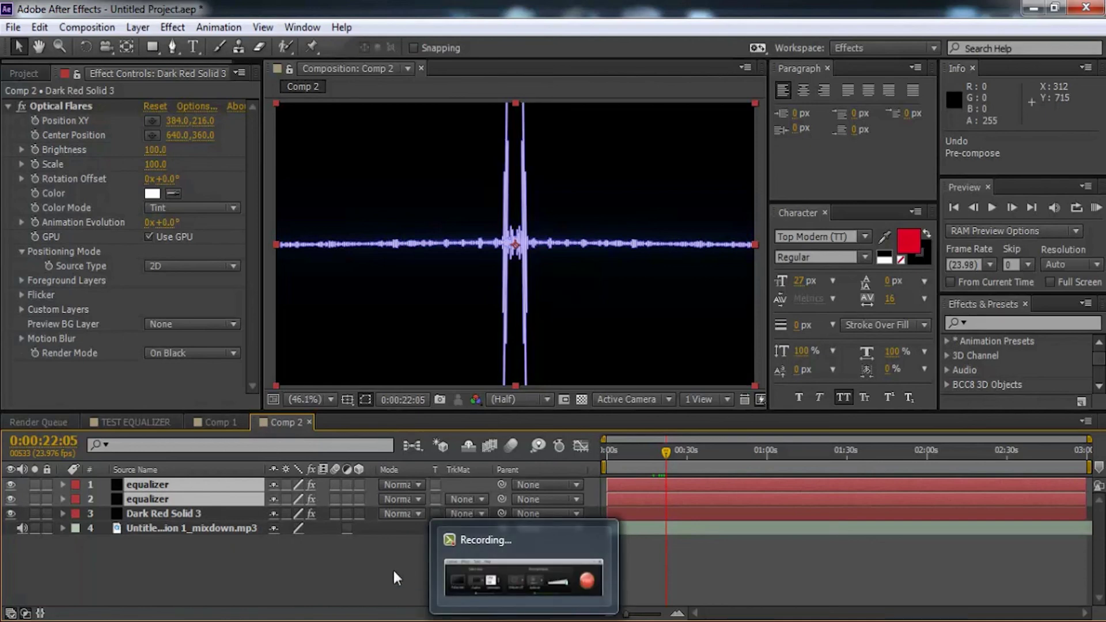
pyautogui.click(374, 568)
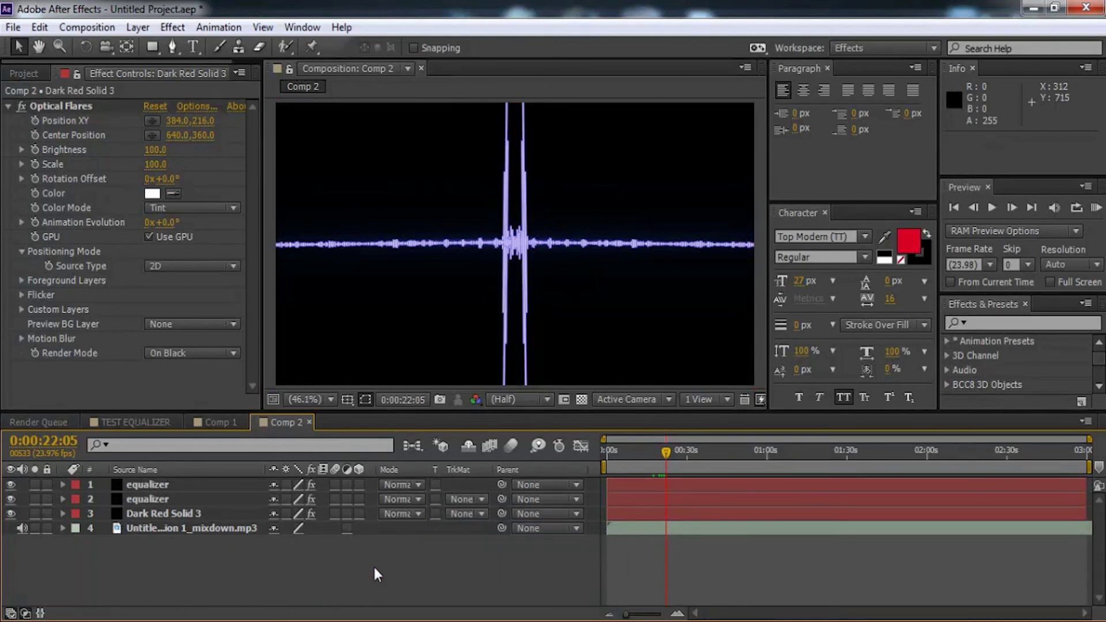